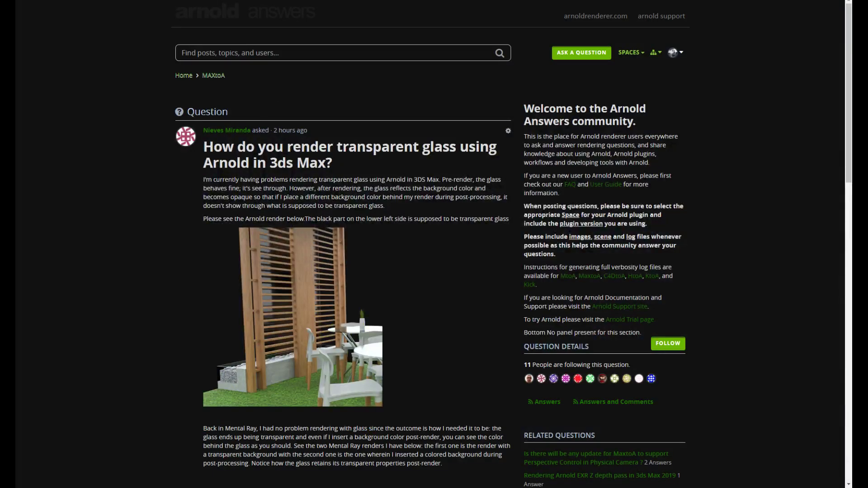
Read the forum question about rendering transparent glass with Arnold in 3ds Max, including its example renders.
drag(434, 147, 497, 148)
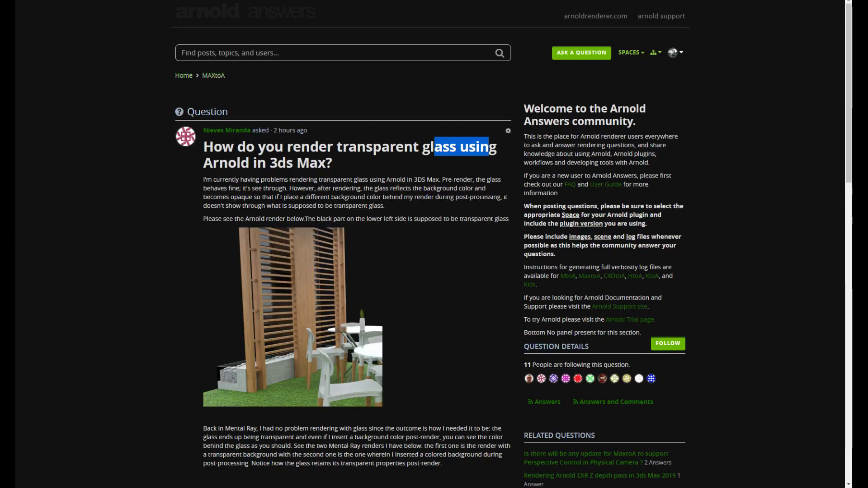
drag(213, 162, 308, 161)
scroll(397, 235, down, 5)
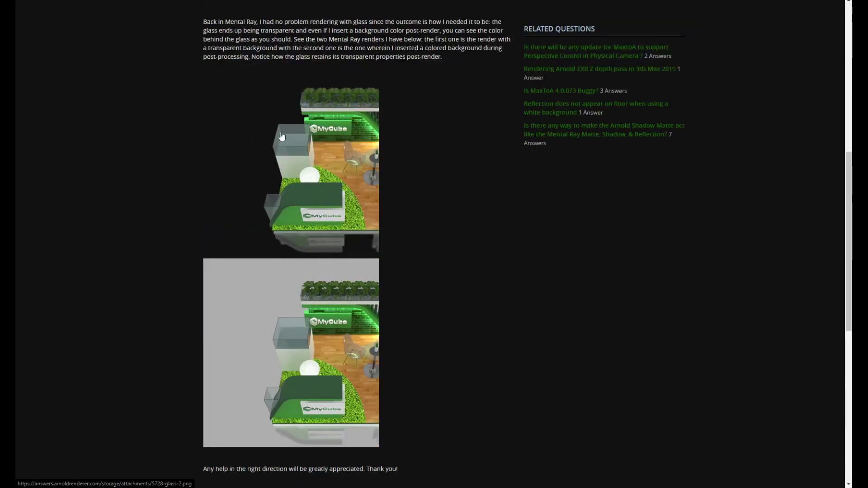
scroll(281, 137, down, 7)
scroll(319, 199, up, 5)
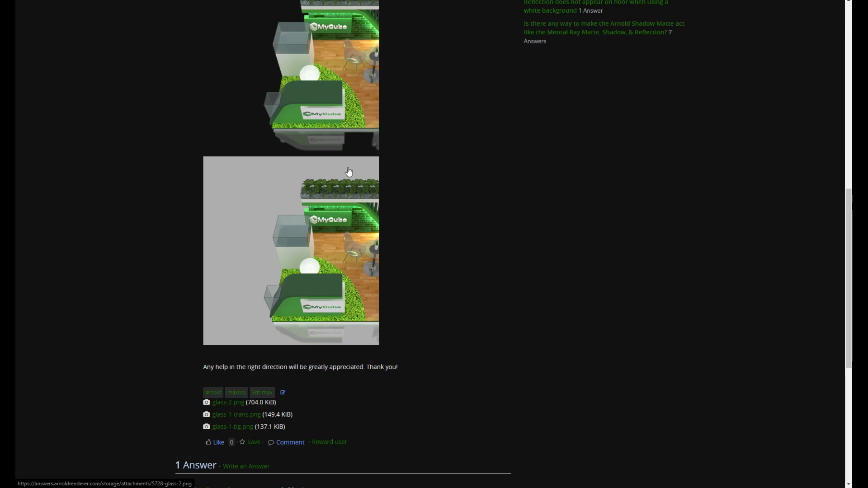
scroll(409, 232, up, 7)
scroll(407, 229, up, 5)
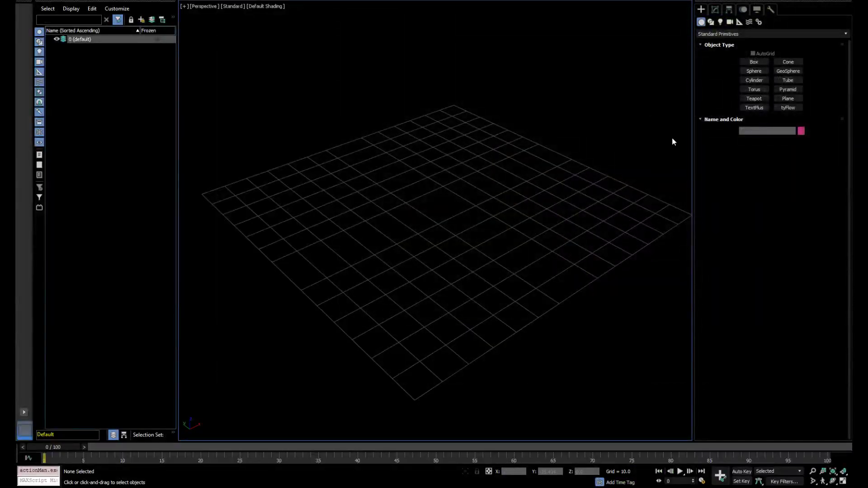
Switch to 3ds Max and create a ground plane about 140 by 141 units covering the perspective grid.
click(792, 100)
click(794, 102)
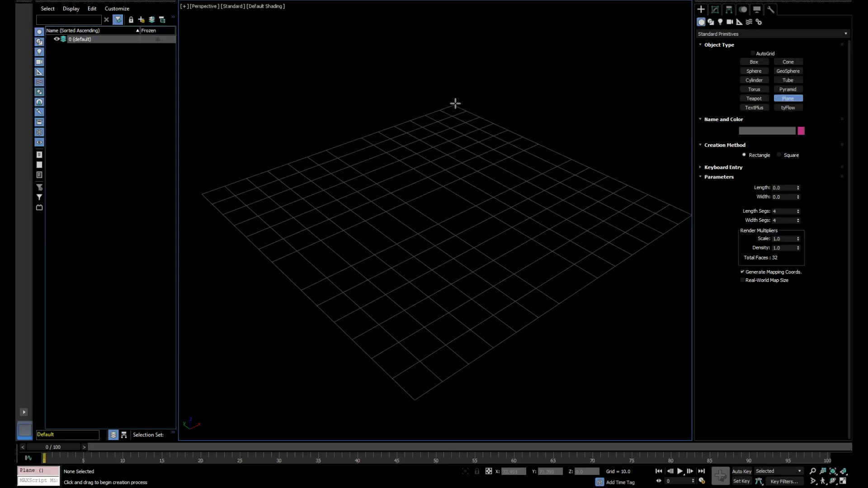
drag(454, 104, 414, 397)
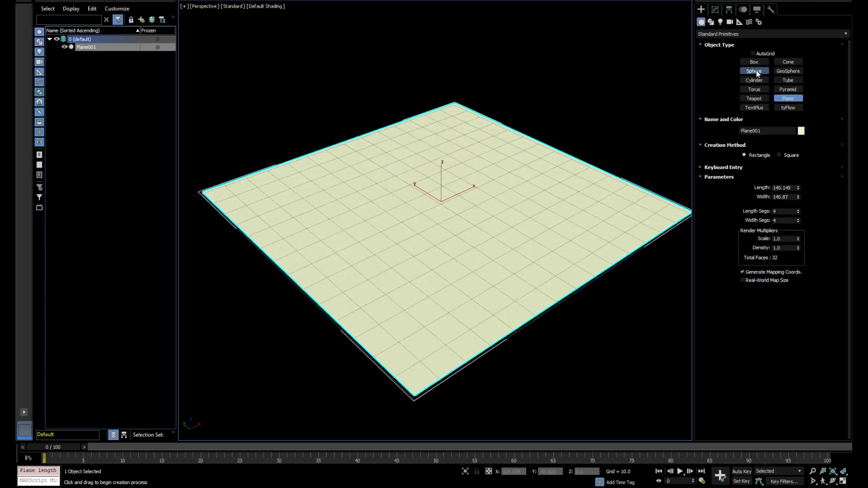
Create two cylinders toward the back of the plane, about 8.6 radius by 53 high and 13 radius by 43 high.
click(754, 80)
drag(304, 191, 325, 196)
click(330, 69)
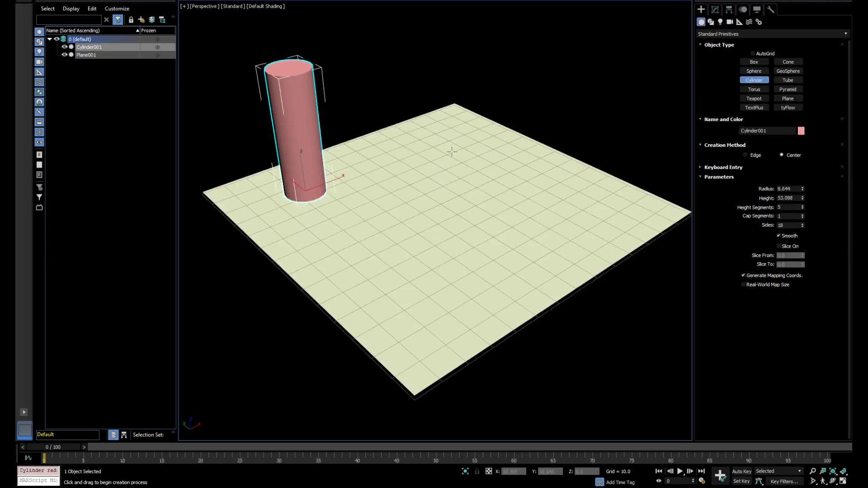
drag(452, 151, 483, 156)
click(484, 57)
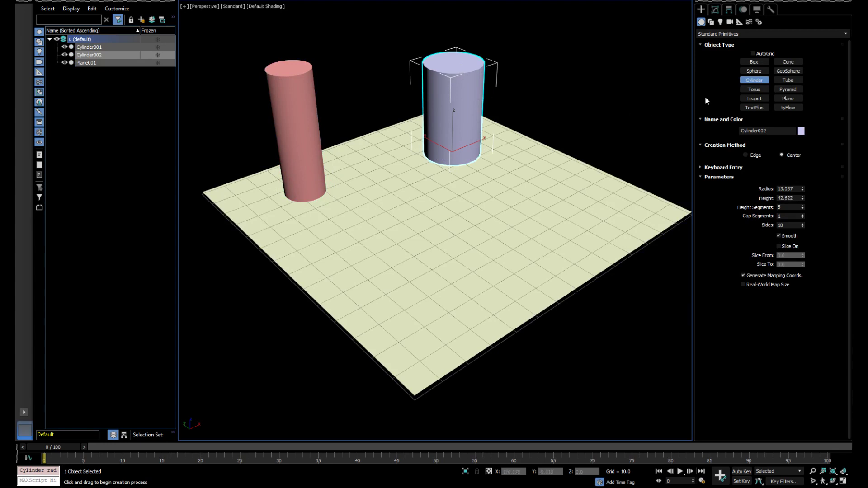
Create a box about 38 long, 26 wide and 40 high in front of the two cylinders.
click(753, 62)
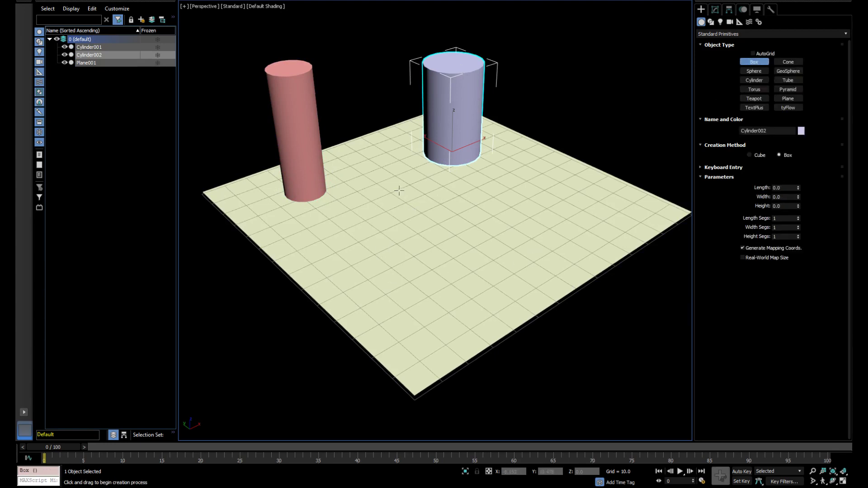
drag(399, 191, 408, 257)
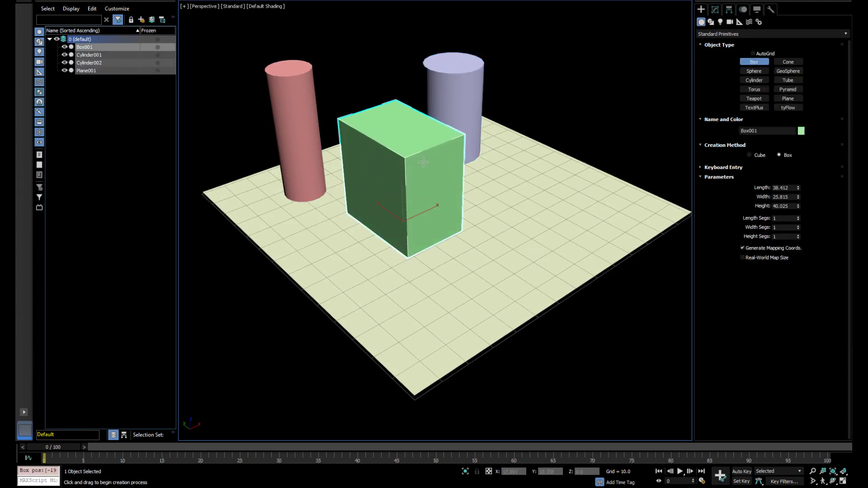
key(ctrl+r)
drag(434, 202, 423, 177)
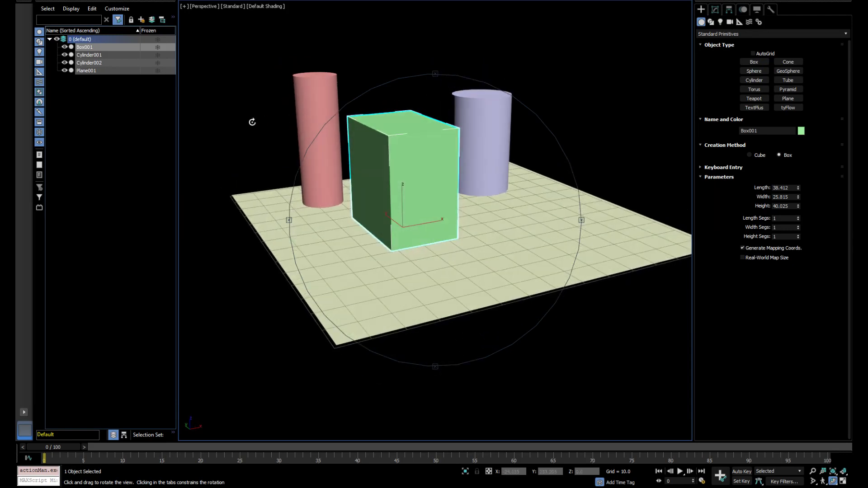
right_click(271, 133)
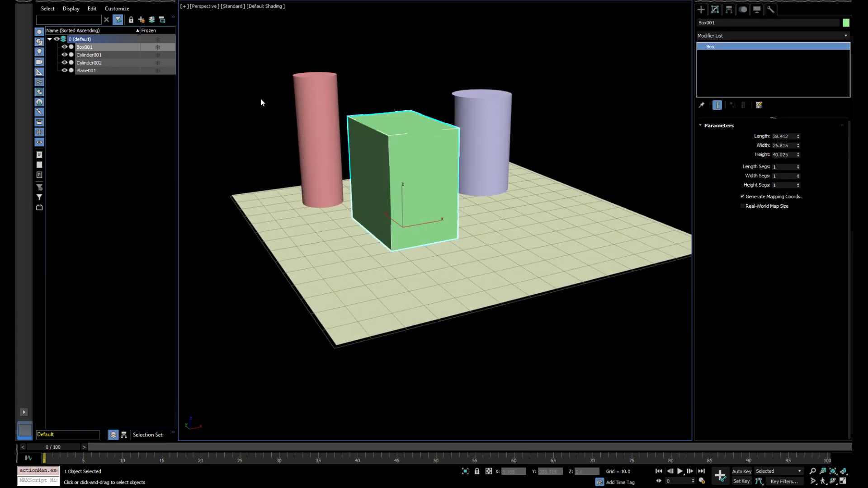
Select the box and both cylinders and raise them slightly above the plane.
drag(526, 134, 527, 135)
key(w)
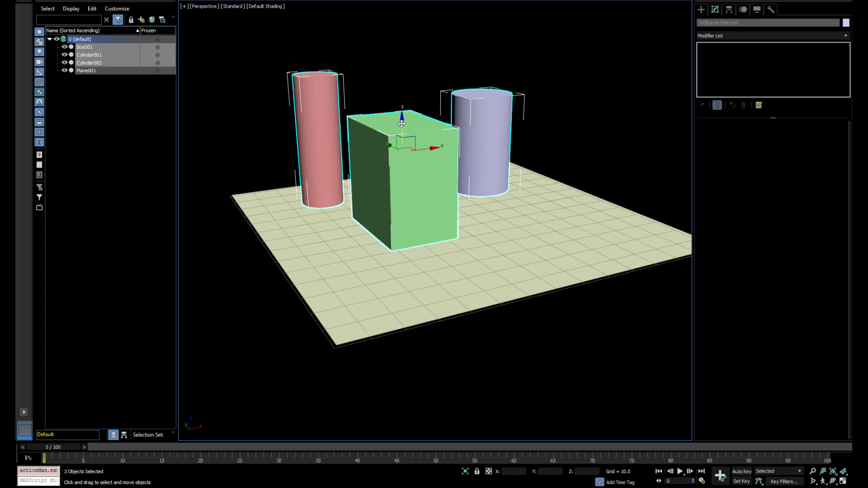
Create an Arnold Standard Surface material, assign it to the ground plane and collapse its node.
click(491, 224)
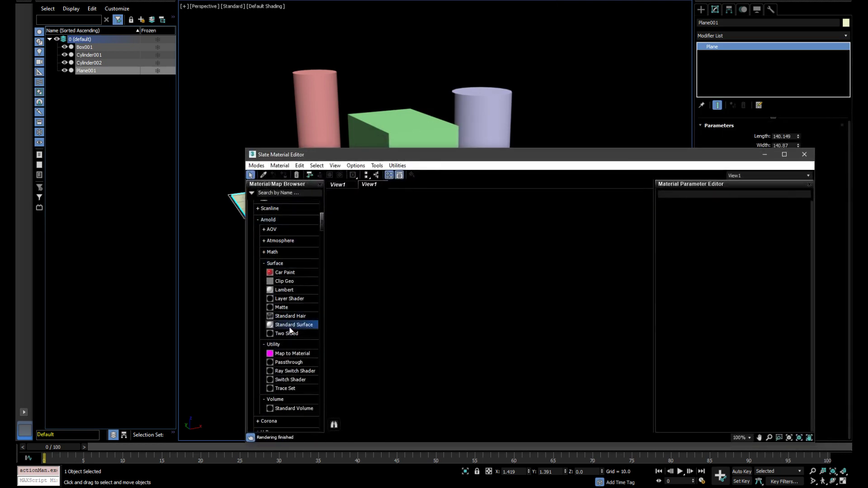
drag(482, 244, 379, 206)
right_click(476, 244)
click(476, 248)
click(507, 232)
Create a second Arnold Standard Surface material, assign it to the box and both cylinders, and place its collapsed node below the first.
drag(429, 158, 411, 277)
drag(272, 60, 522, 127)
drag(518, 280, 477, 175)
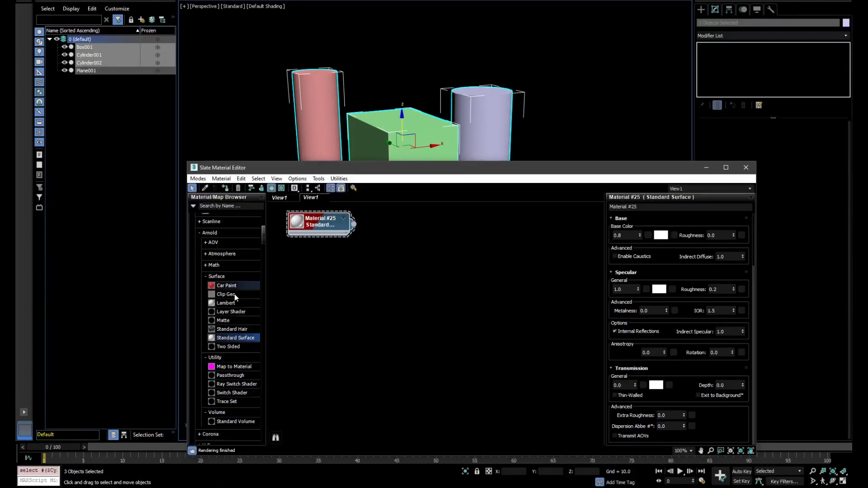
drag(363, 307, 410, 241)
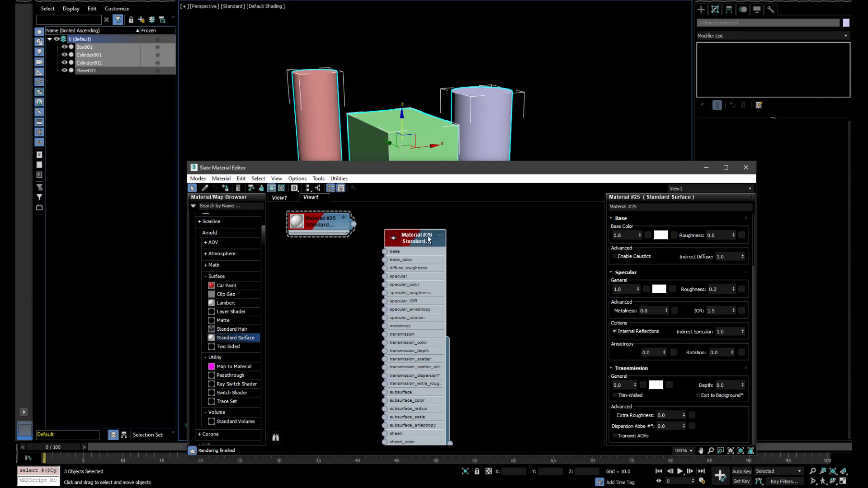
right_click(432, 235)
click(453, 247)
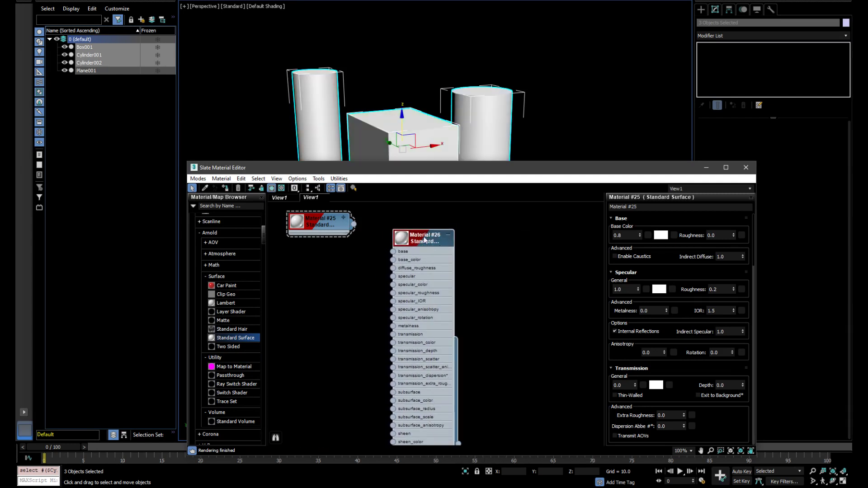
click(449, 237)
drag(428, 240, 332, 267)
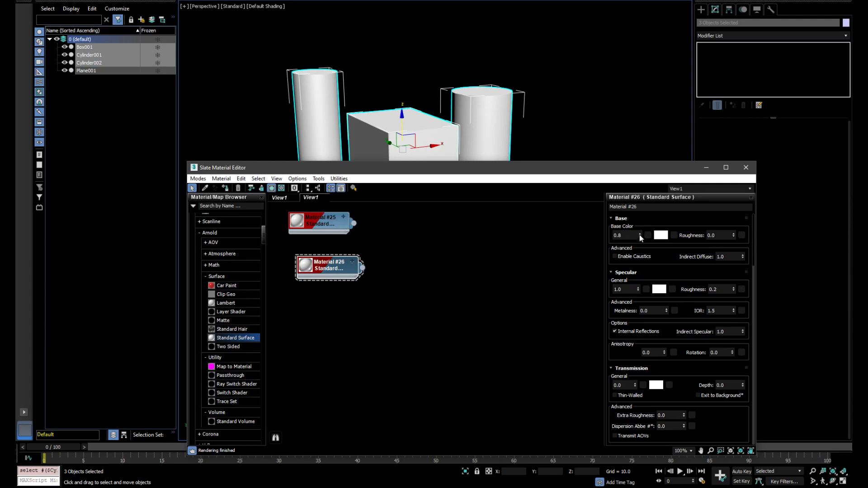
Make the second material glass-like with specular roughness 0, transmission 1.0 and Transmit AOVs enabled.
drag(659, 262, 664, 212)
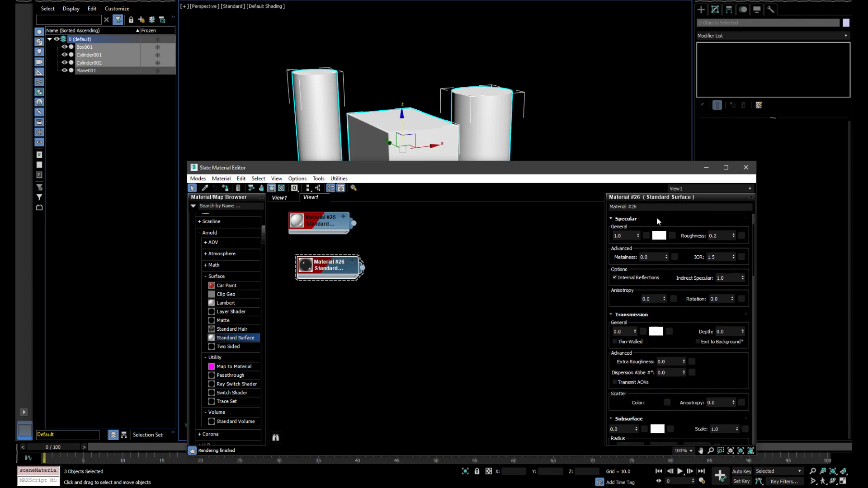
right_click(734, 236)
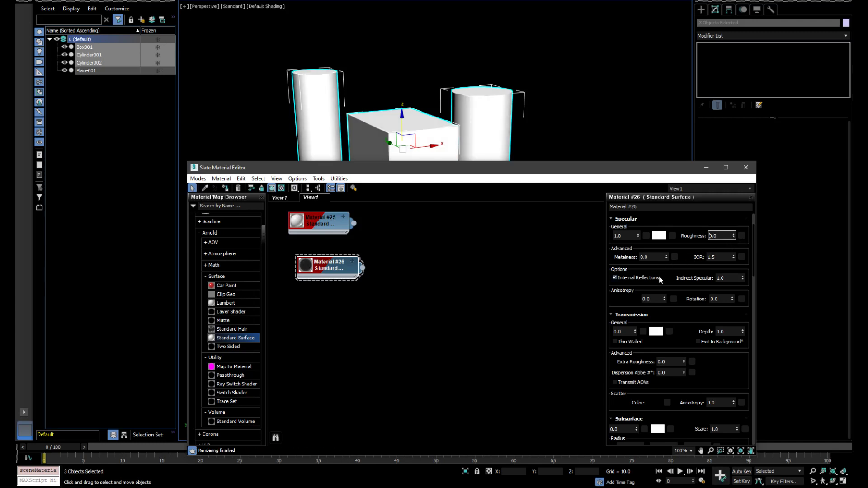
scroll(632, 283, down, 2)
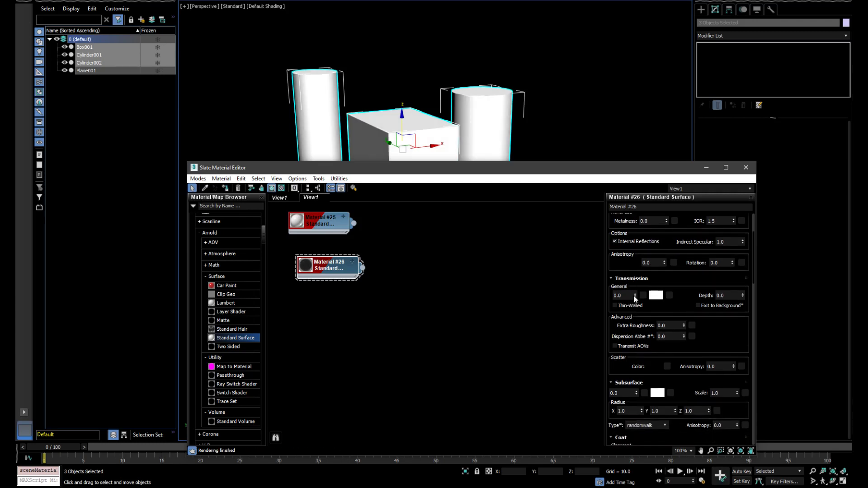
double_click(631, 295)
text(1.00)
click(635, 347)
scroll(677, 348, down, 1)
drag(673, 346, 683, 304)
Open the Environment and Effects settings and move the dialog clear of the viewport's upper edge.
drag(619, 170, 616, 184)
click(289, 0)
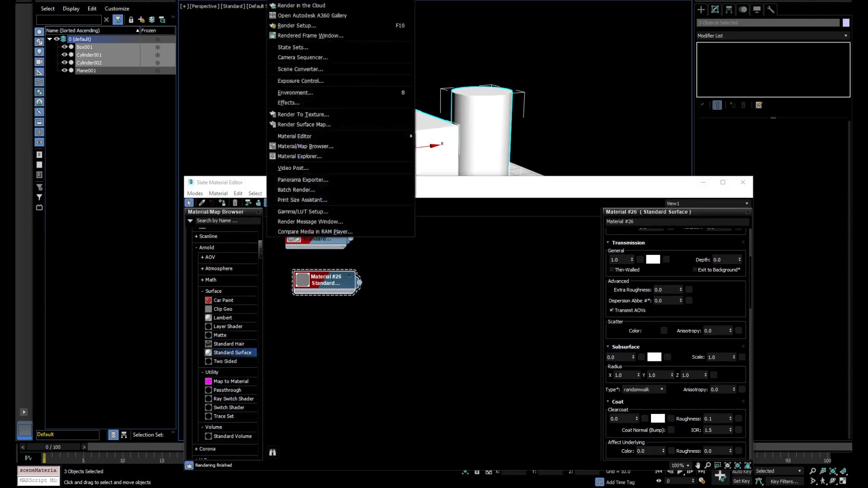
click(313, 86)
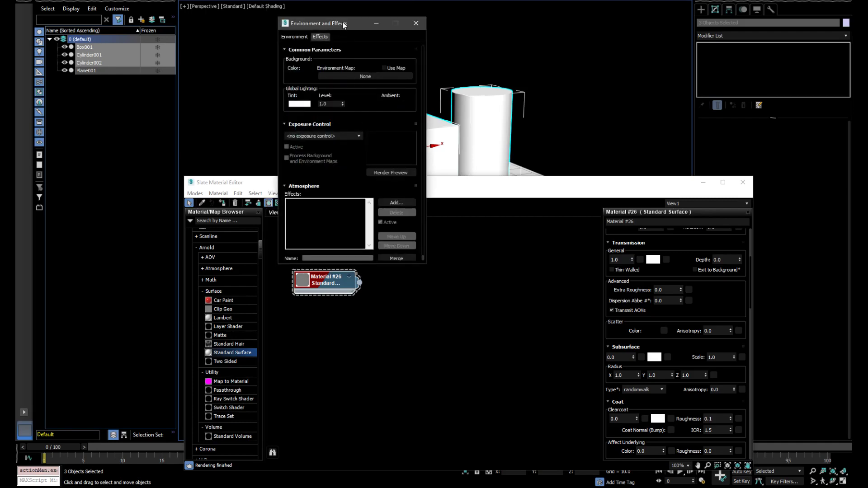
drag(344, 25, 369, 80)
click(375, 132)
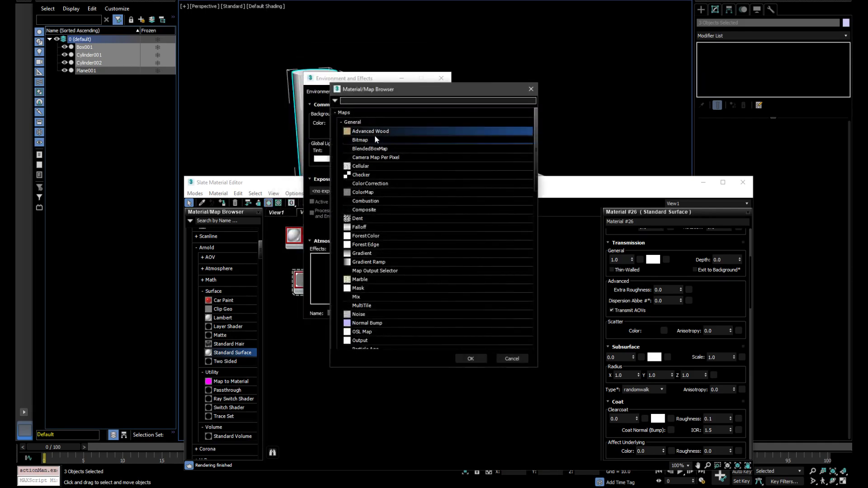
double_click(374, 134)
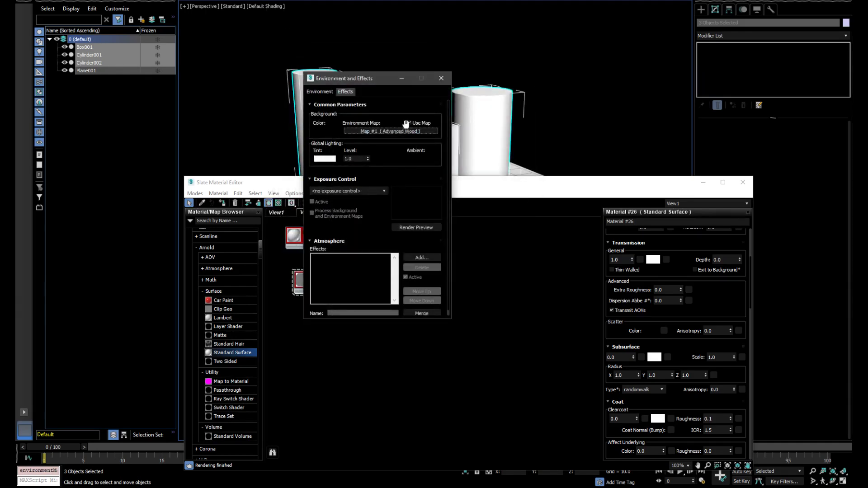
right_click(404, 131)
click(414, 140)
Assign a Bitmap as the environment map, using the Desktop painting image captioned "There's always someone who charges less!".
click(391, 131)
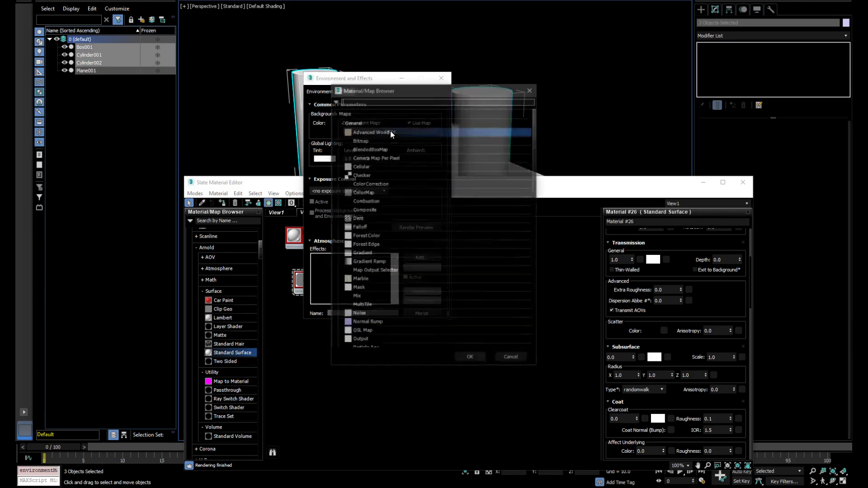
double_click(377, 137)
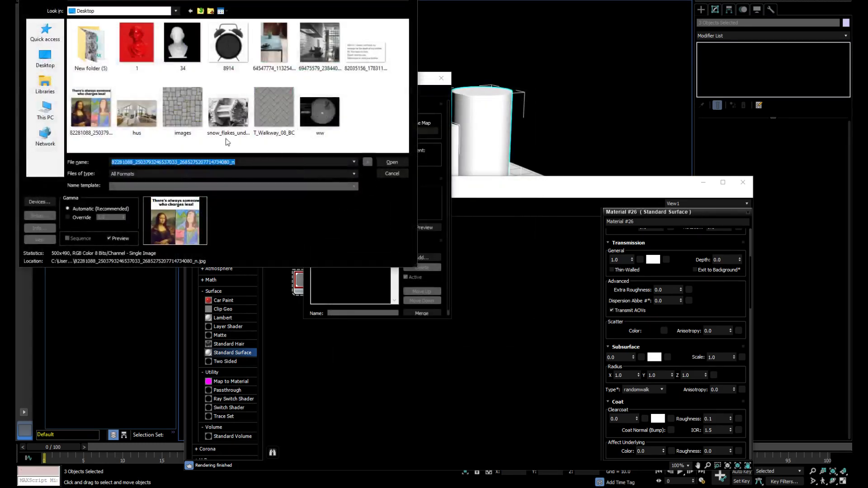
click(91, 109)
click(392, 162)
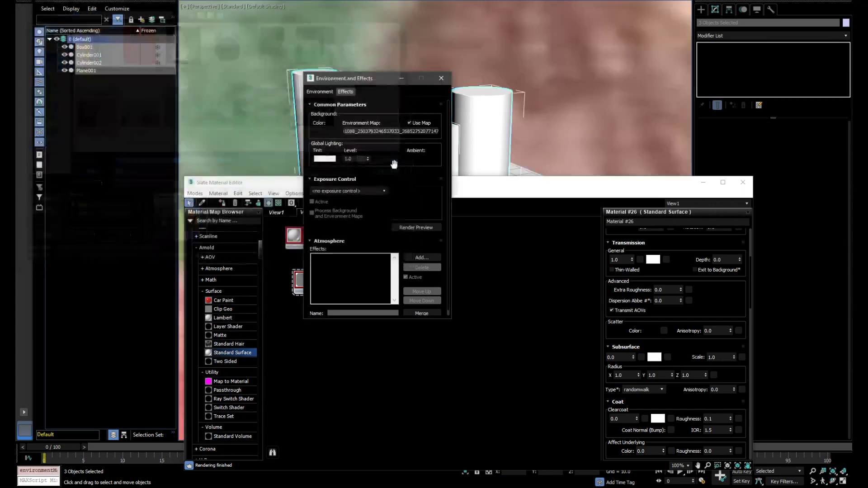
Render the perspective view in ActiveShade and display the render's alpha channel.
drag(376, 81, 634, 118)
click(563, 2)
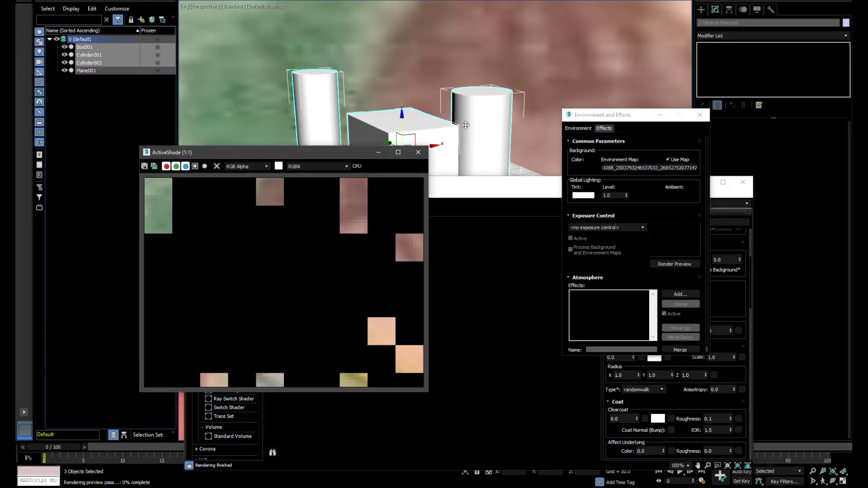
drag(321, 154, 389, 44)
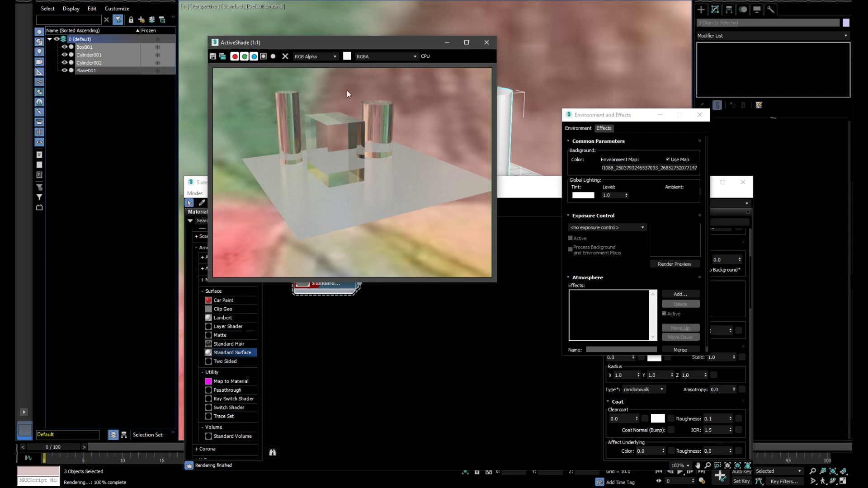
click(263, 56)
drag(348, 45, 356, 63)
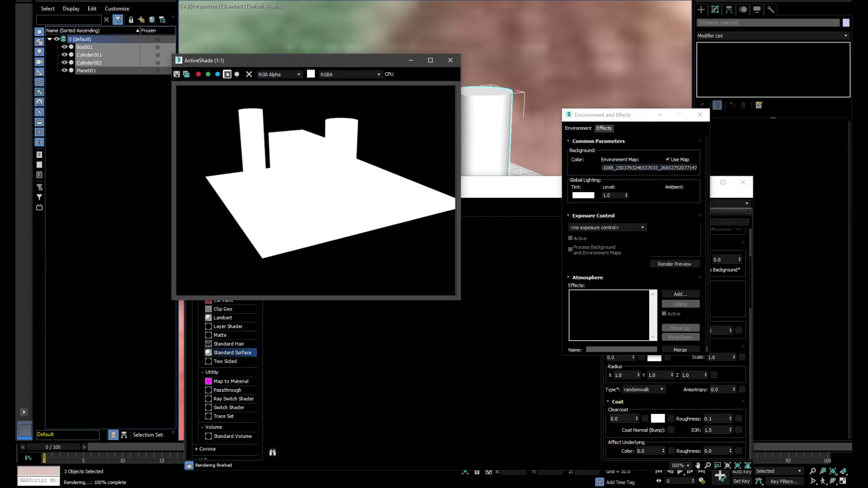
In the Arnold render settings, try Custom Color as the background backplate source, then set it to Custom Map without assigning a map.
key(F10)
drag(522, 37, 603, 23)
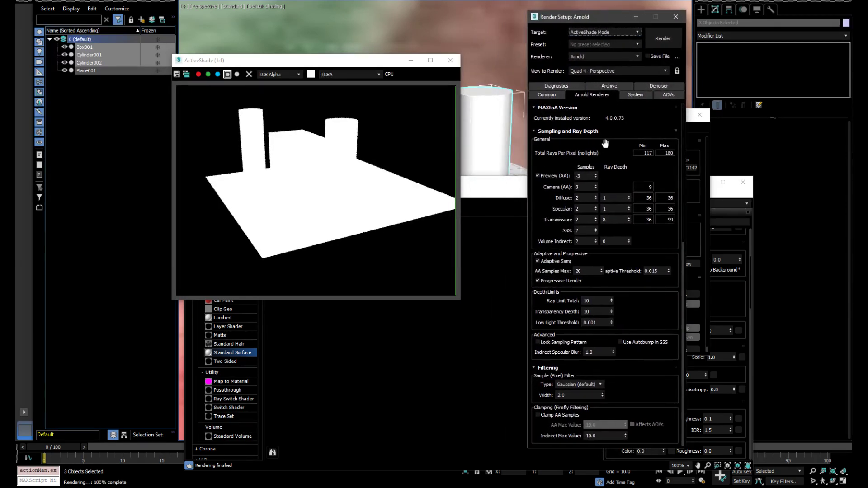
scroll(642, 268, down, 8)
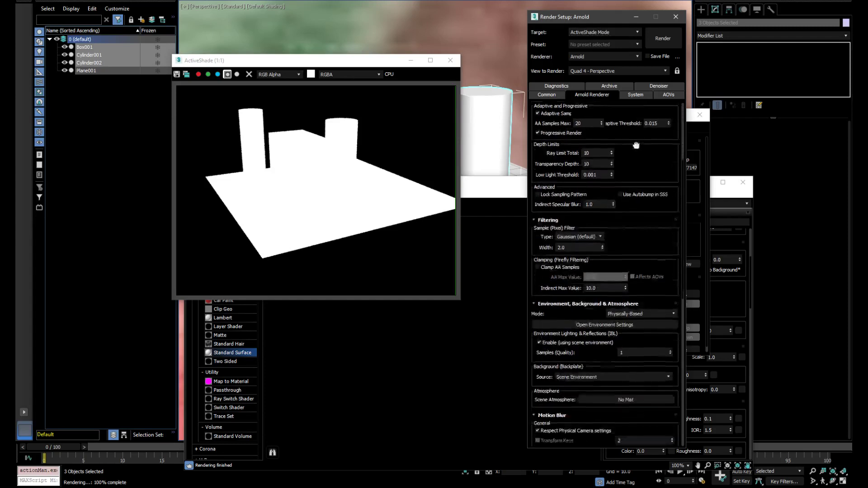
drag(596, 276, 600, 162)
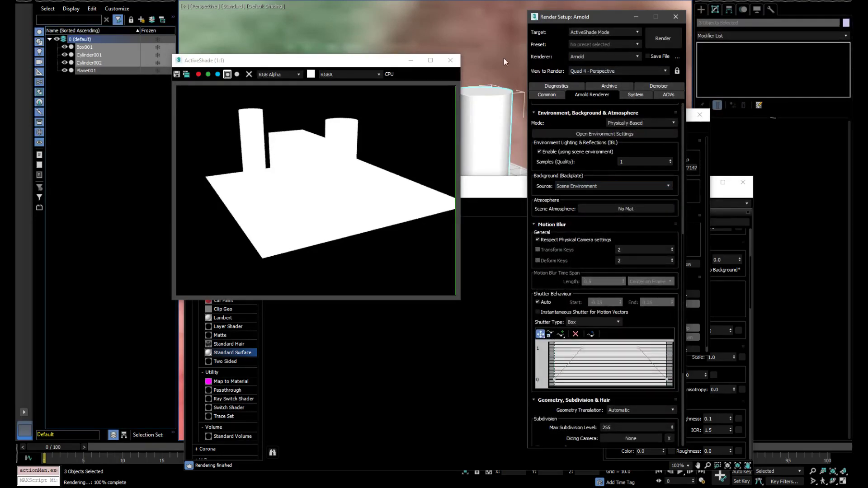
click(598, 187)
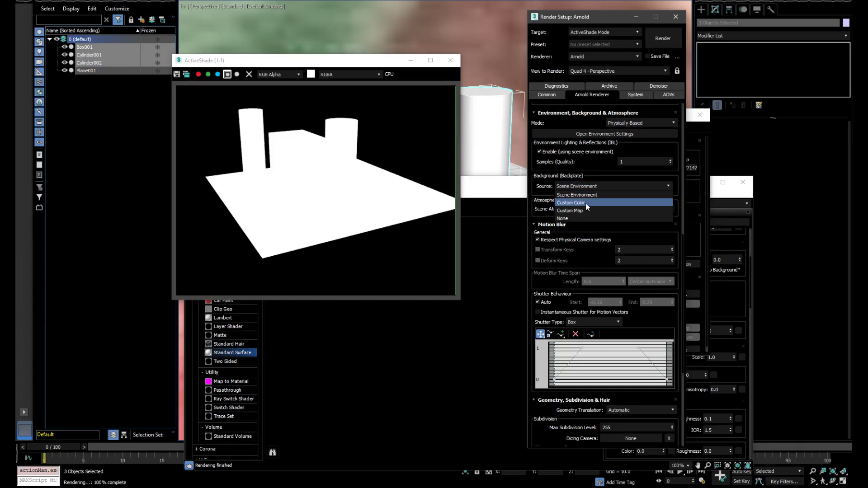
click(586, 204)
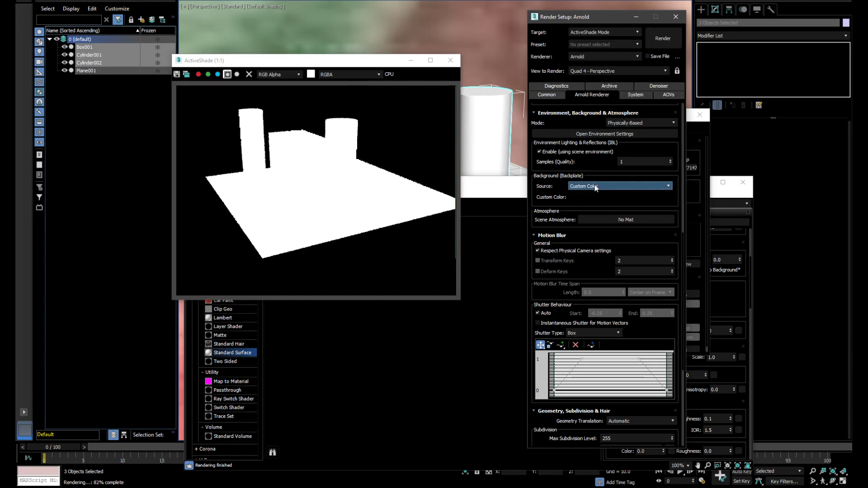
click(595, 187)
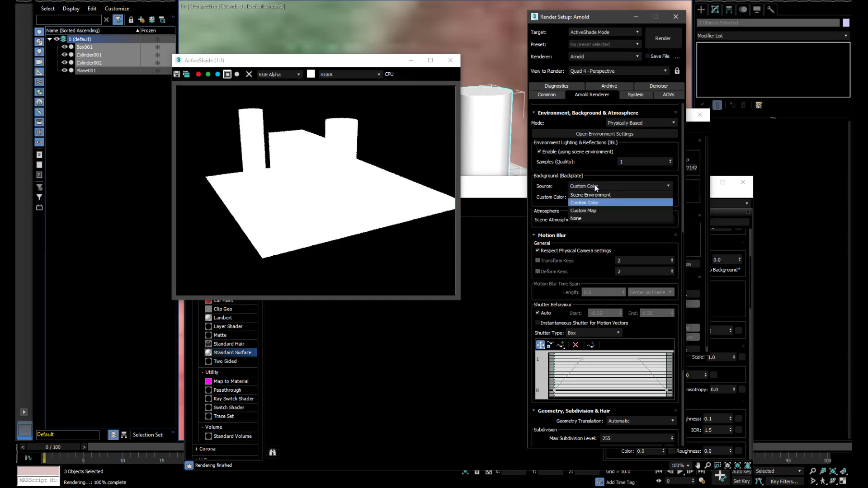
click(588, 211)
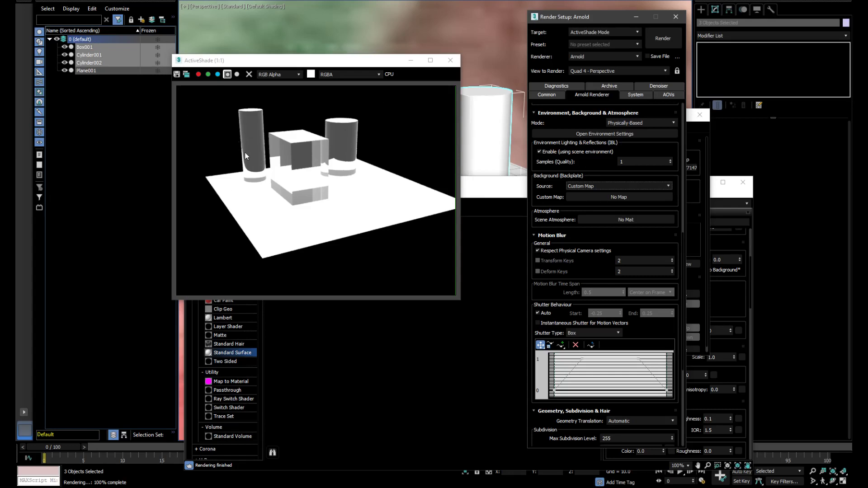
Compare the ActiveShade render's color view with its alpha channel.
click(228, 74)
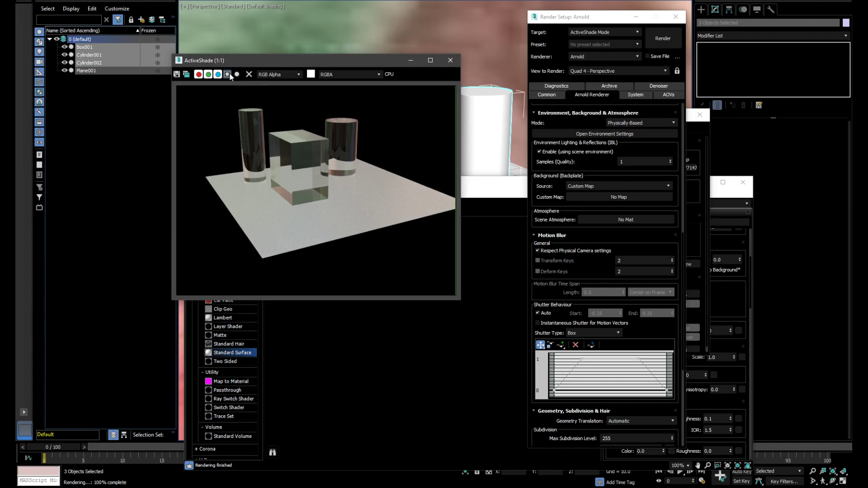
click(228, 75)
click(228, 75)
click(227, 75)
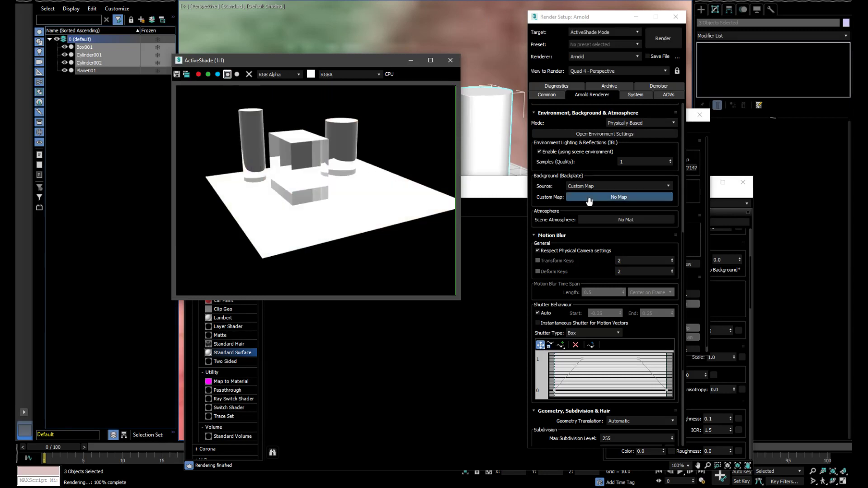
Set the background backplate source to None and compare the ActiveShade render's color and alpha views.
click(606, 187)
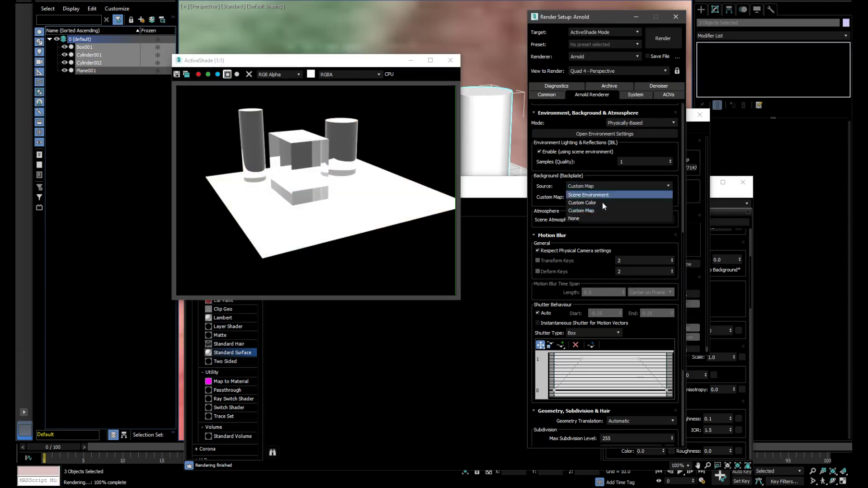
click(594, 218)
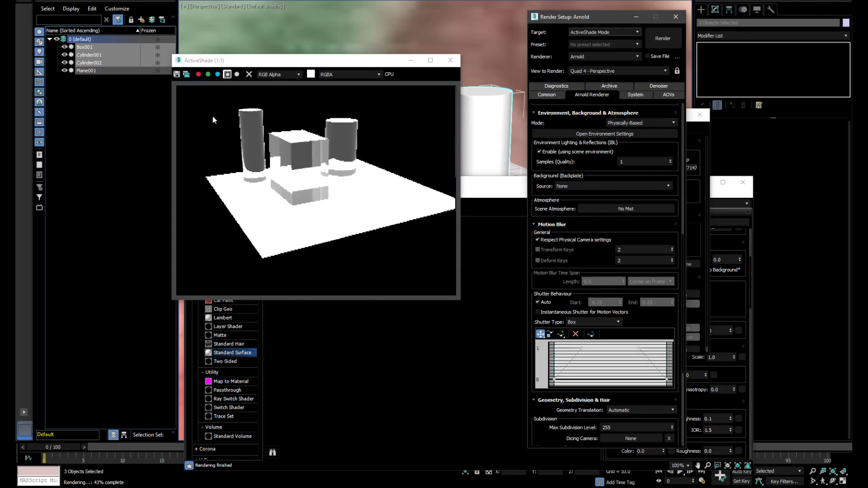
click(228, 74)
click(227, 74)
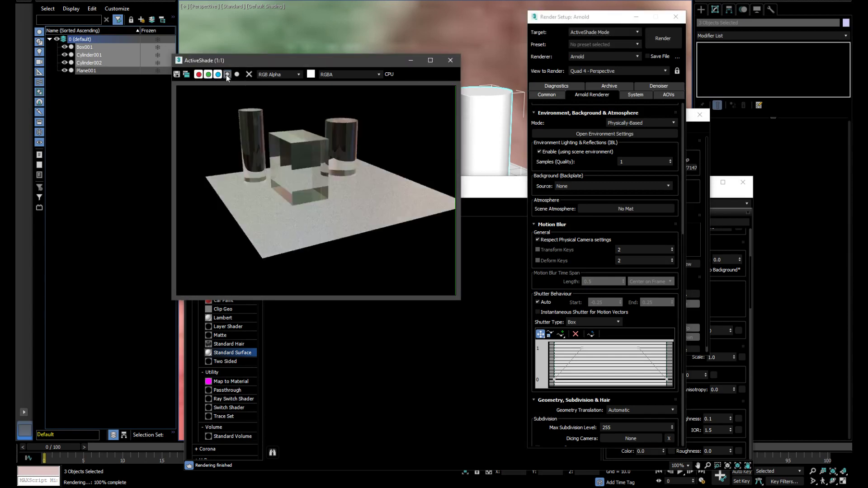
click(227, 75)
Close the ActiveShade render, switch the render target to Production Rendering Mode and set its background backplate source to None.
click(450, 60)
click(590, 32)
click(594, 37)
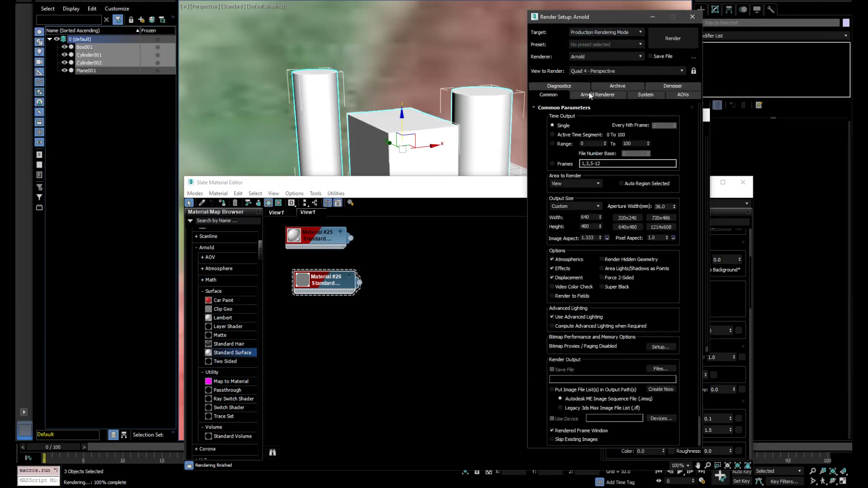
drag(629, 297, 628, 66)
scroll(609, 245, down, 5)
click(597, 216)
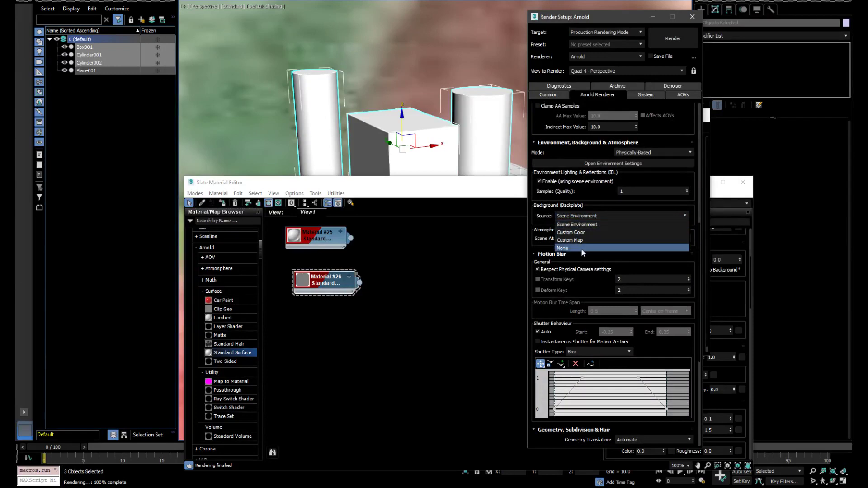
click(580, 248)
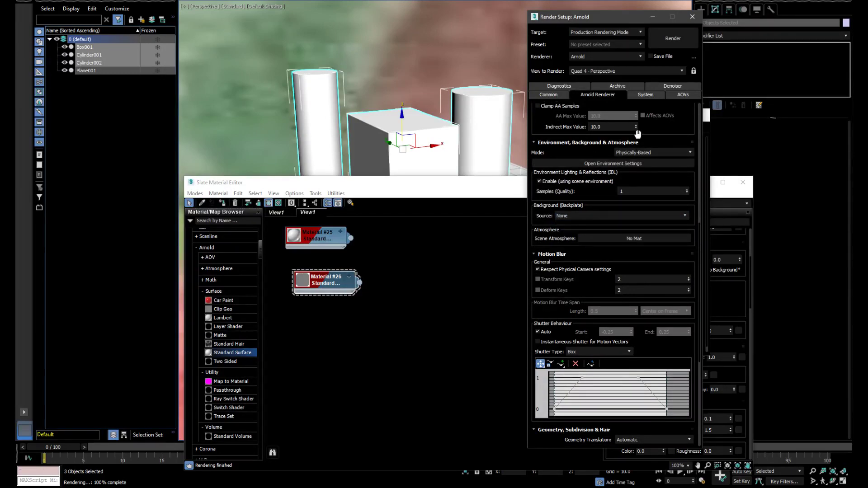
Disable adaptive sampling in the Arnold render settings and render the perspective view in production mode.
scroll(622, 402, up, 15)
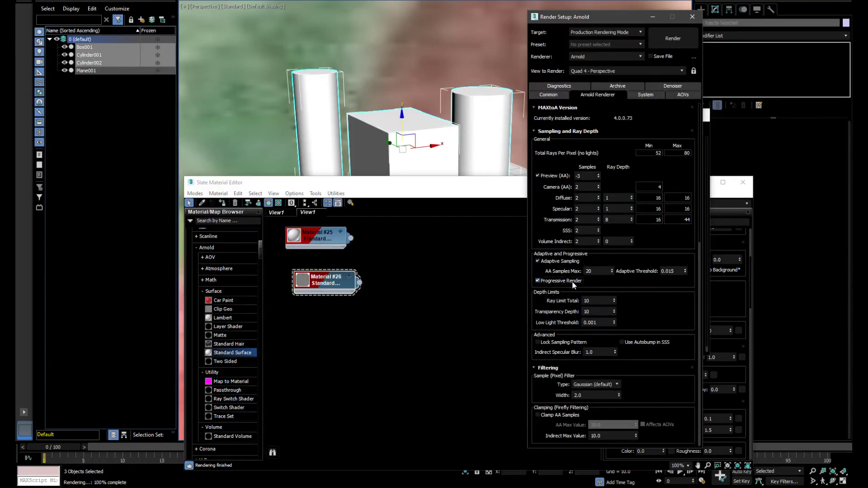
click(565, 262)
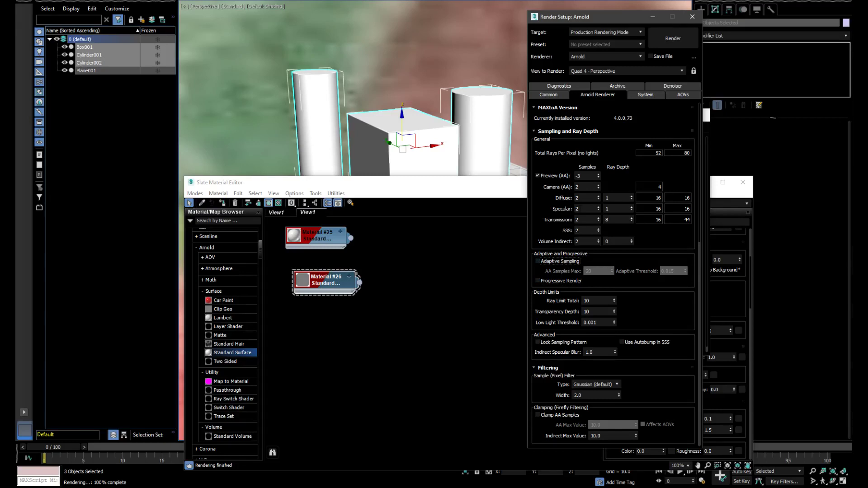
click(548, 94)
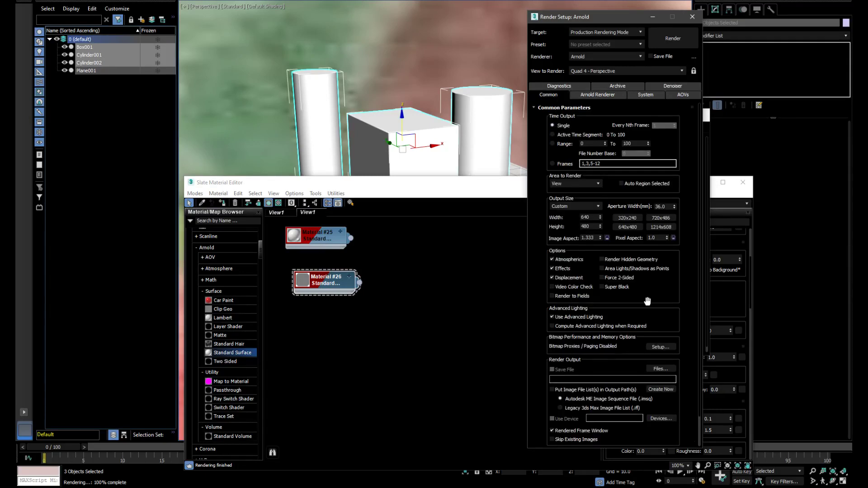
click(598, 94)
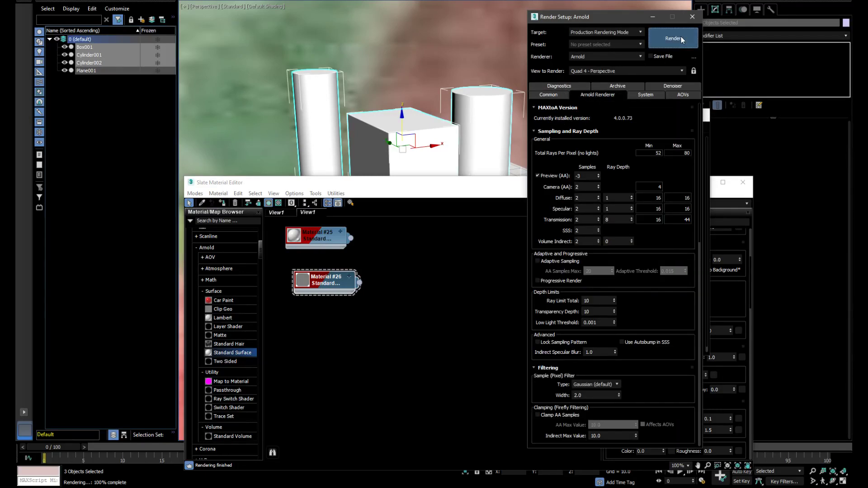
click(679, 38)
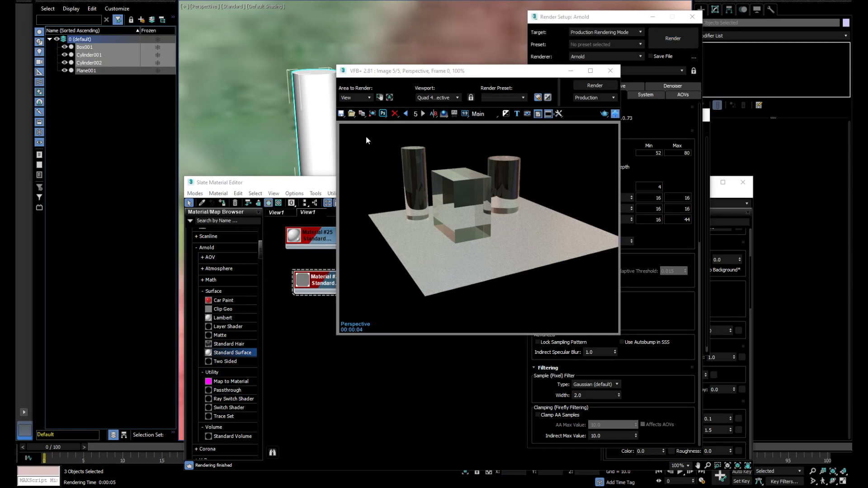
Send the rendered image to Photoshop and convert it to 16 bits per channel without merging layers.
click(382, 114)
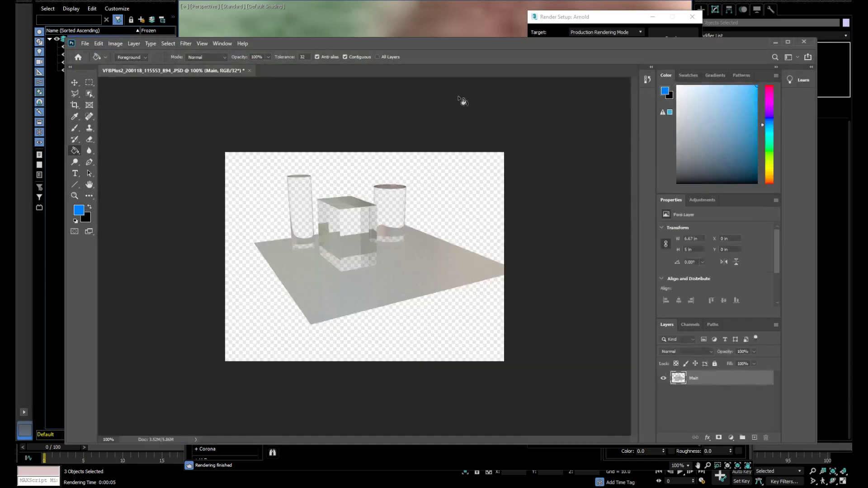
drag(470, 50, 462, 1)
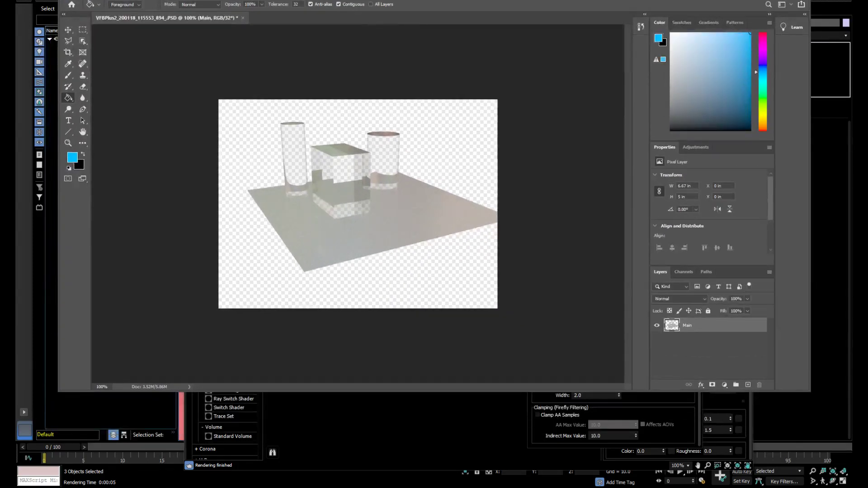
click(125, 0)
mouse_move(109, 0)
mouse_move(159, 5)
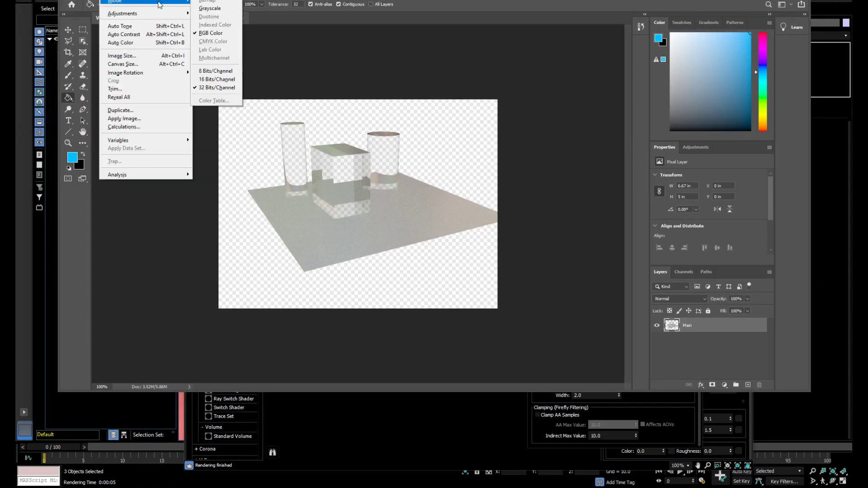
click(219, 79)
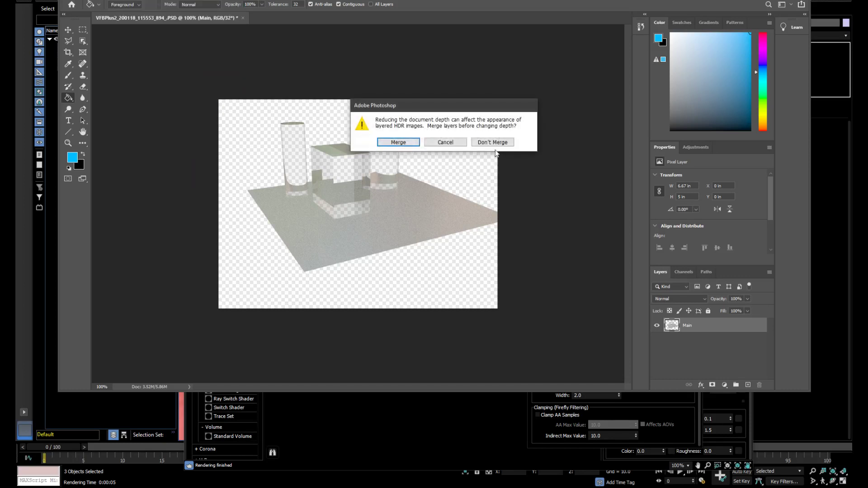
click(494, 142)
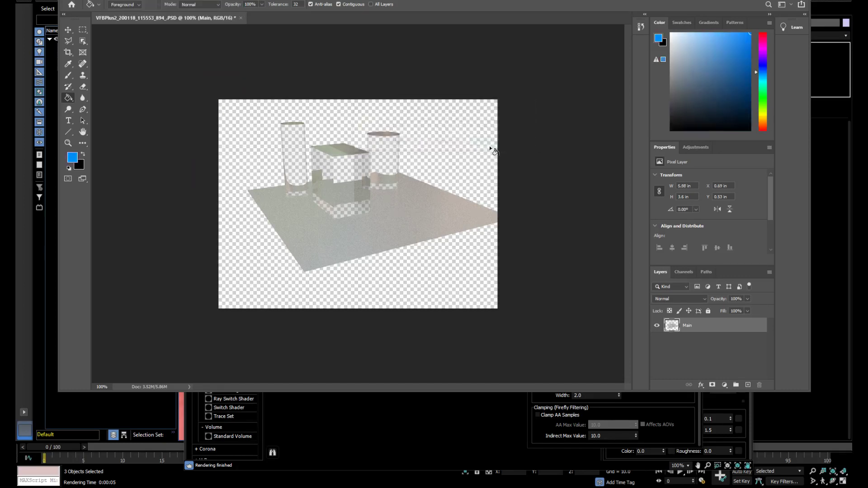
Add a new layer beneath the Main layer and fill it with blue.
click(748, 384)
drag(725, 328, 711, 368)
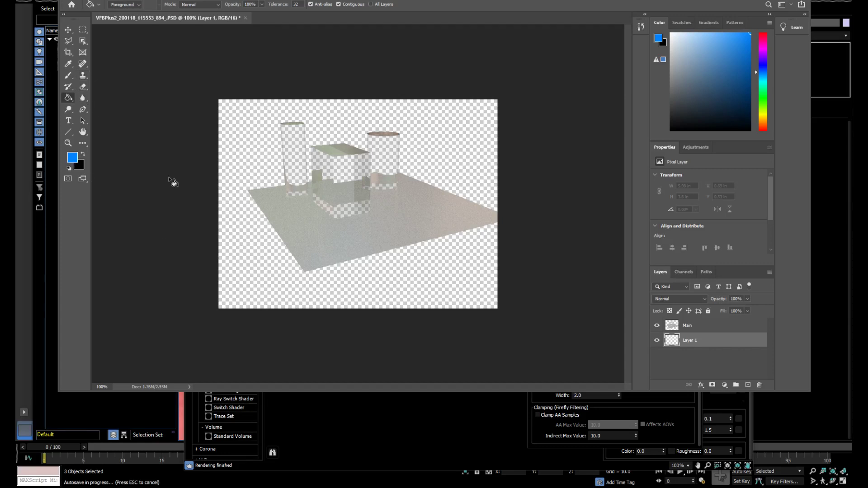
click(258, 152)
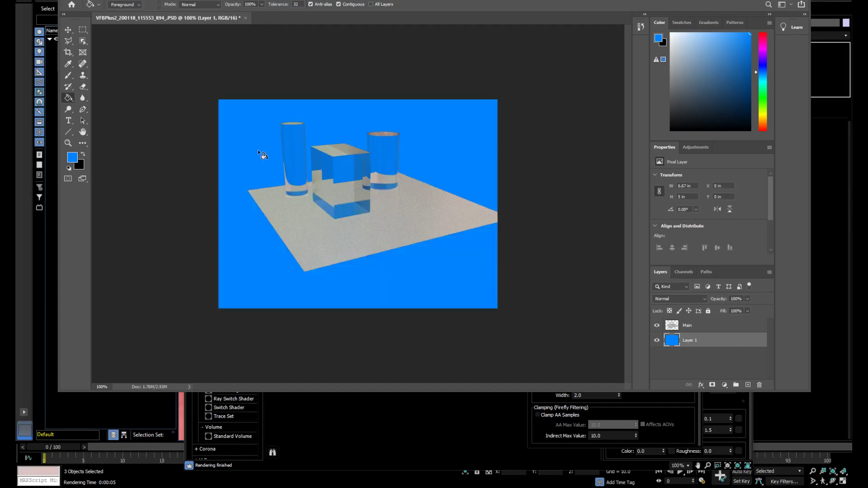
Move the Main layer down and to the right over the blue fill, to about X 1.05 in, Y 1.86 in.
click(68, 29)
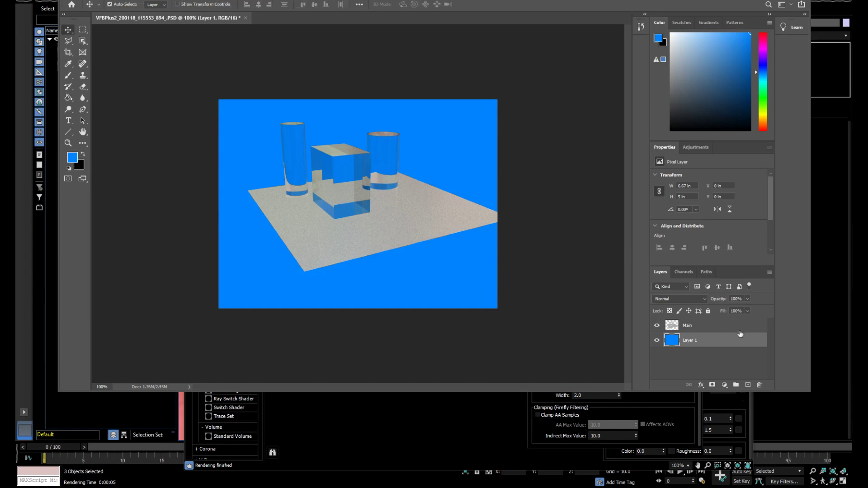
click(709, 327)
drag(315, 183, 357, 242)
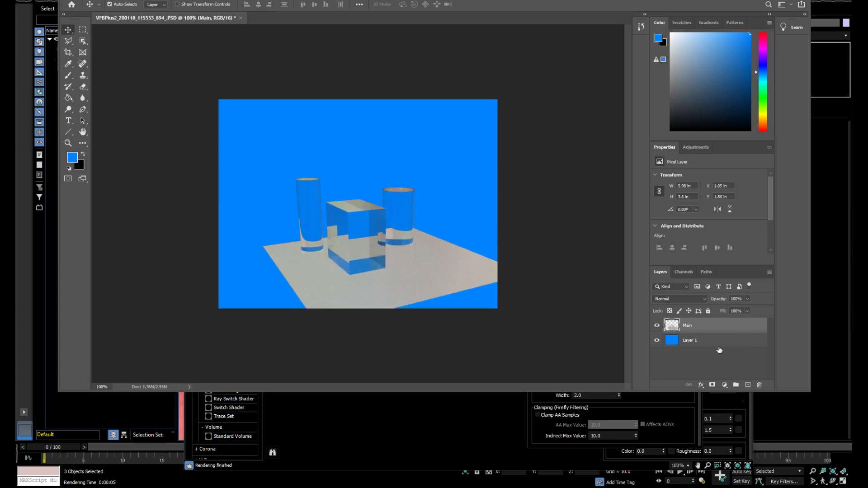
Paint four black dots with the Brush on the blue layer, spread across the area above the glass objects.
click(718, 342)
click(69, 87)
click(68, 75)
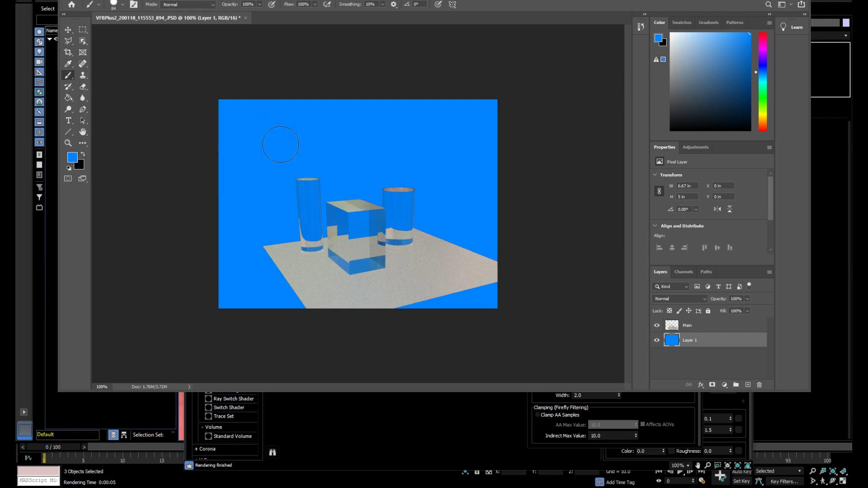
click(83, 30)
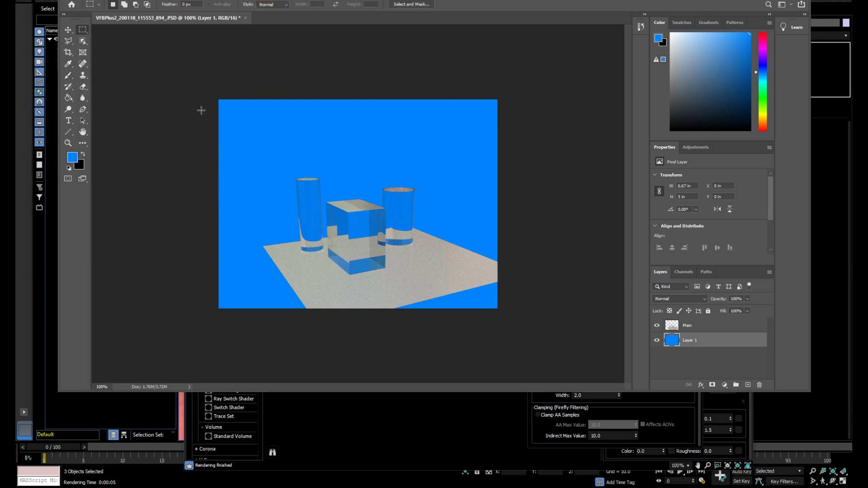
click(68, 75)
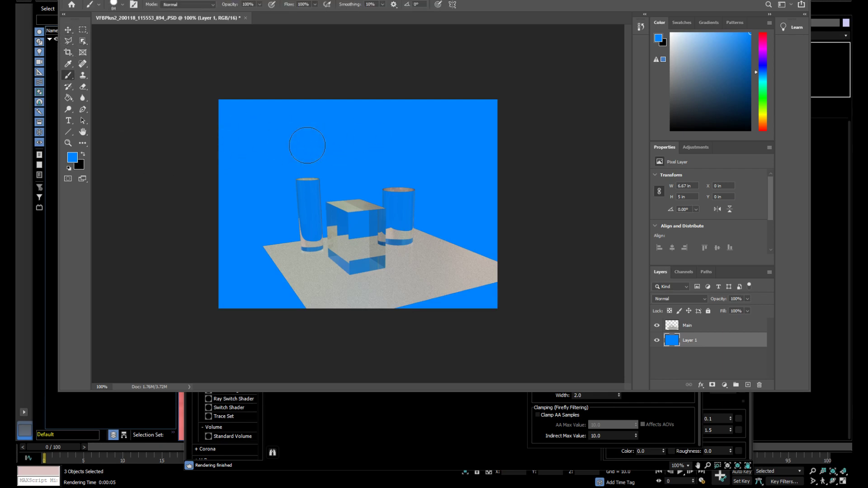
key(x)
click(224, 135)
click(300, 144)
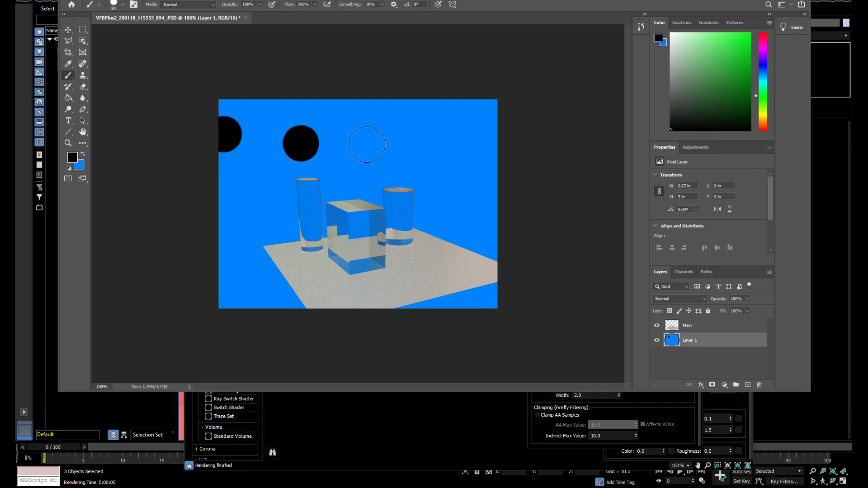
click(366, 144)
click(434, 170)
Move the Main layer up to about X 0.55 in, Y 0.79 in so the glass objects overlap the black dots.
click(68, 30)
click(683, 325)
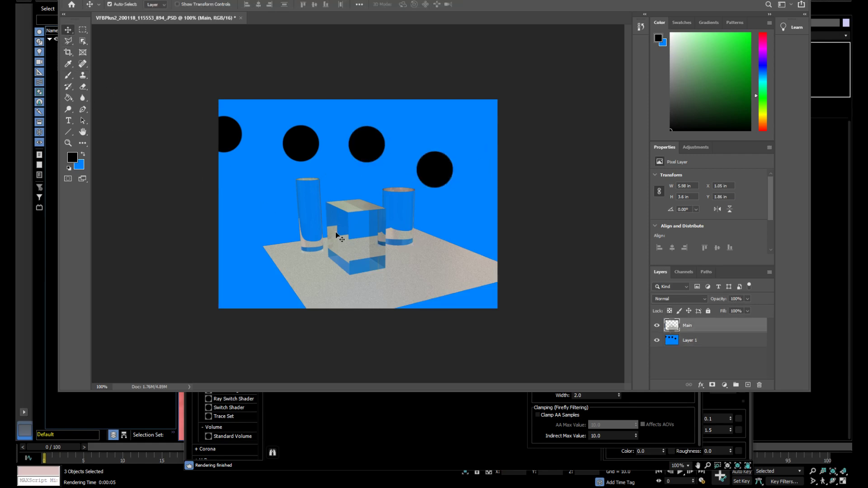
drag(363, 248, 344, 217)
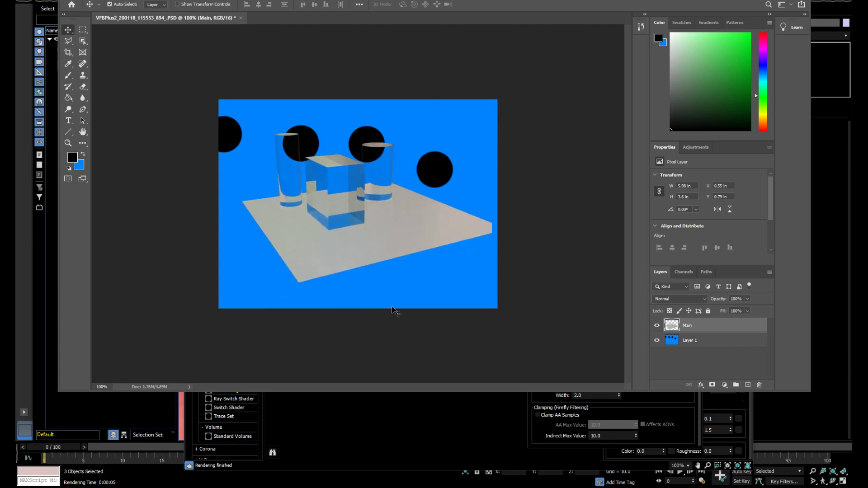
Switch from Photoshop back to 3ds Max and review the Arnold background source options, keeping None selected.
click(751, 1)
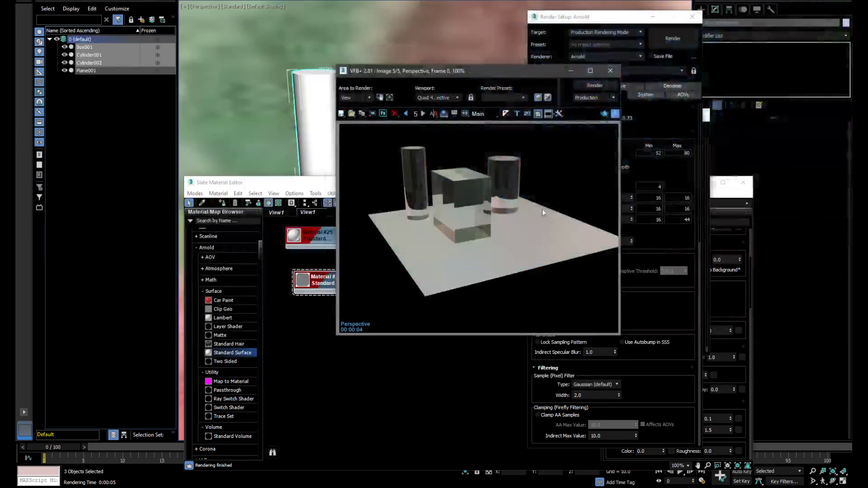
drag(522, 75, 371, 72)
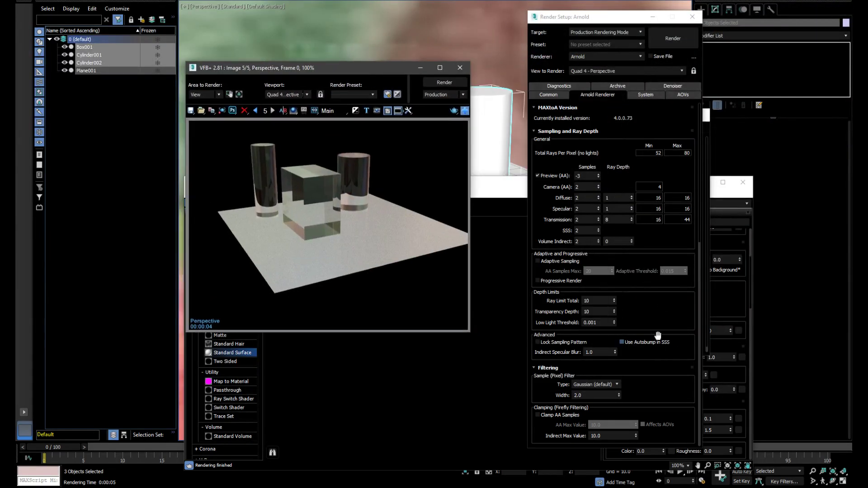
scroll(653, 329, down, 10)
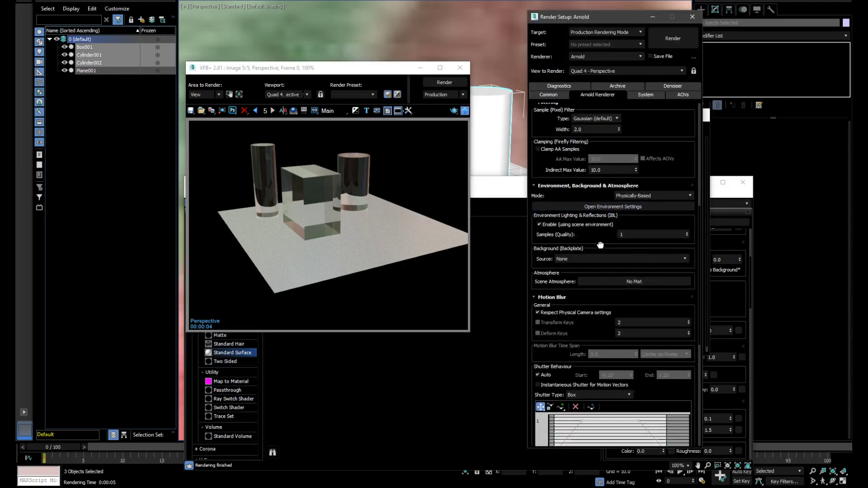
scroll(604, 228, down, 3)
click(597, 186)
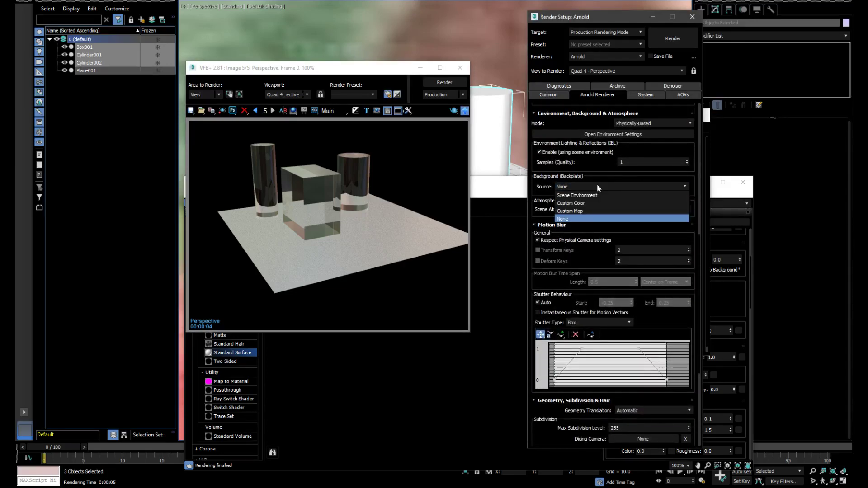
click(579, 219)
Switch the render target to ActiveShade Mode, close the old frame buffer and start an interactive Arnold render.
click(595, 33)
click(593, 56)
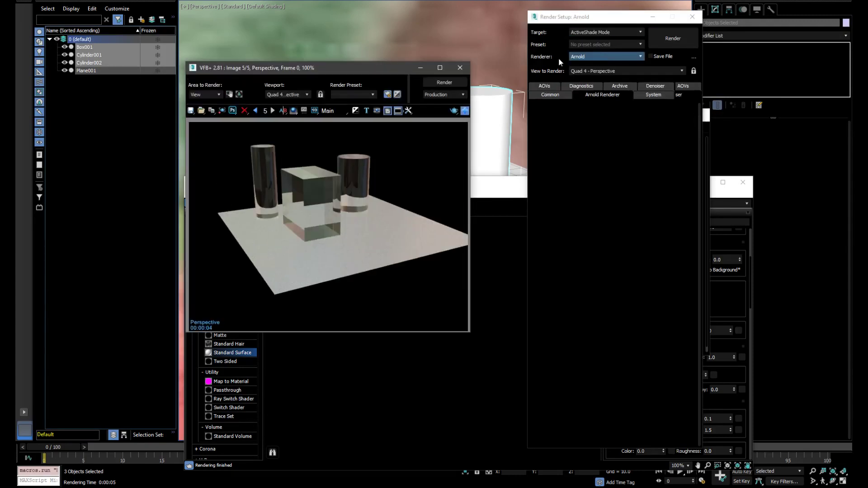
click(460, 68)
click(669, 39)
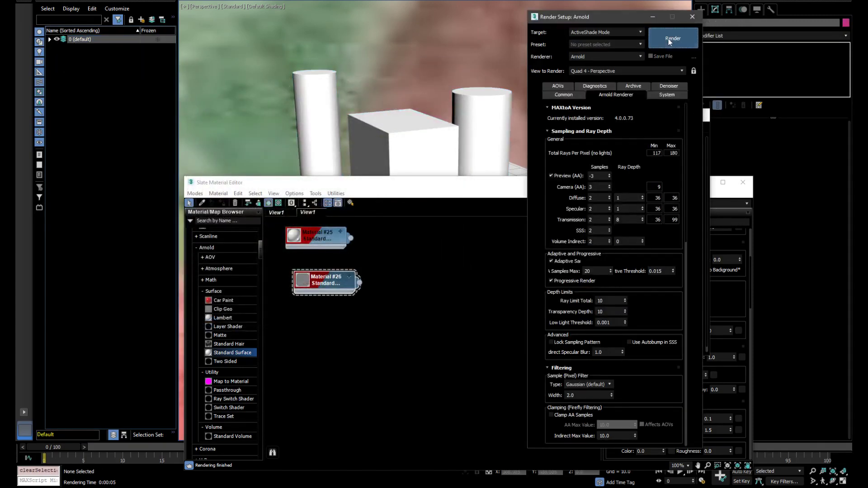
drag(368, 68, 399, 59)
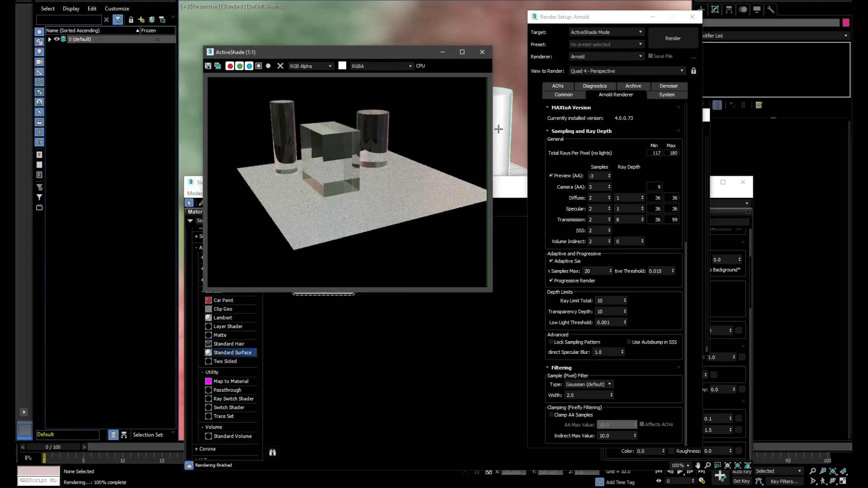
Try Custom Map and Custom Color as the Arnold background source for the ActiveShade render.
scroll(498, 129, down, 2)
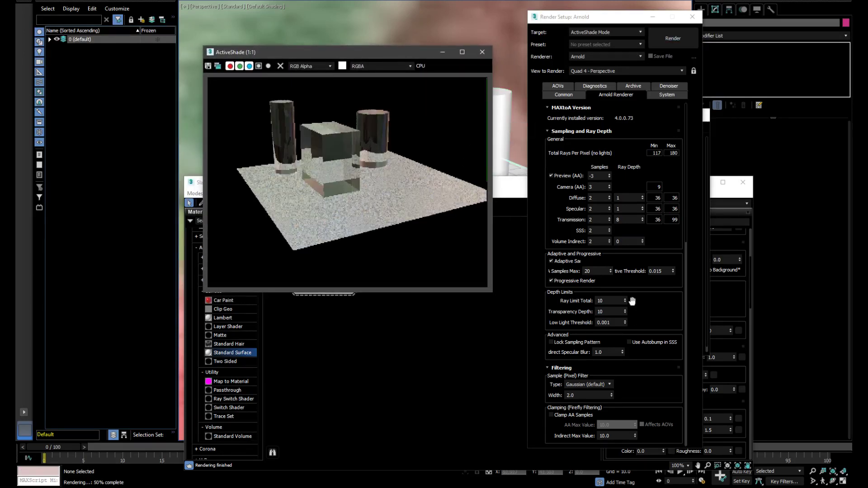
drag(642, 289, 642, 206)
drag(620, 292, 630, 195)
drag(596, 284, 592, 175)
click(586, 245)
click(586, 269)
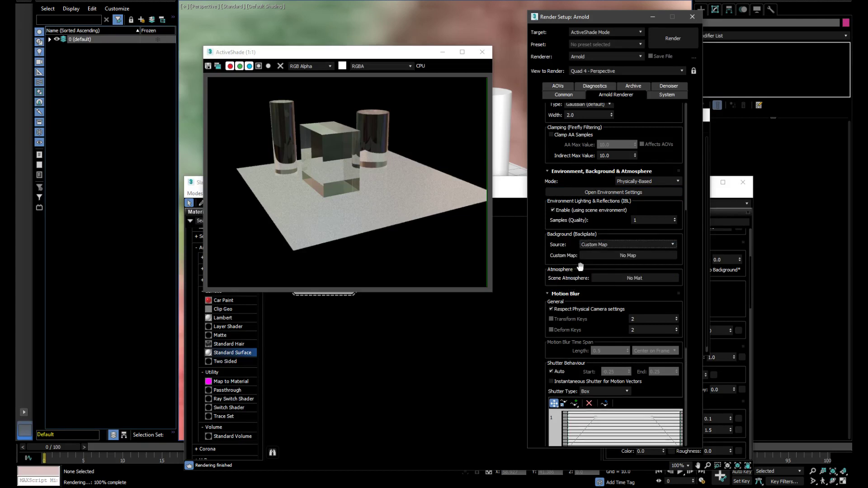
click(602, 245)
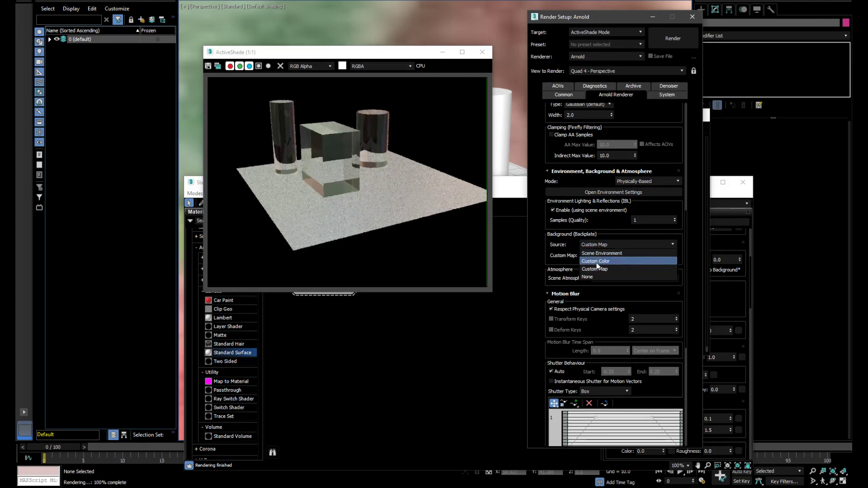
click(599, 261)
Set the Arnold background source to Scene Environment and display the alpha channel of the ActiveShade render.
click(600, 245)
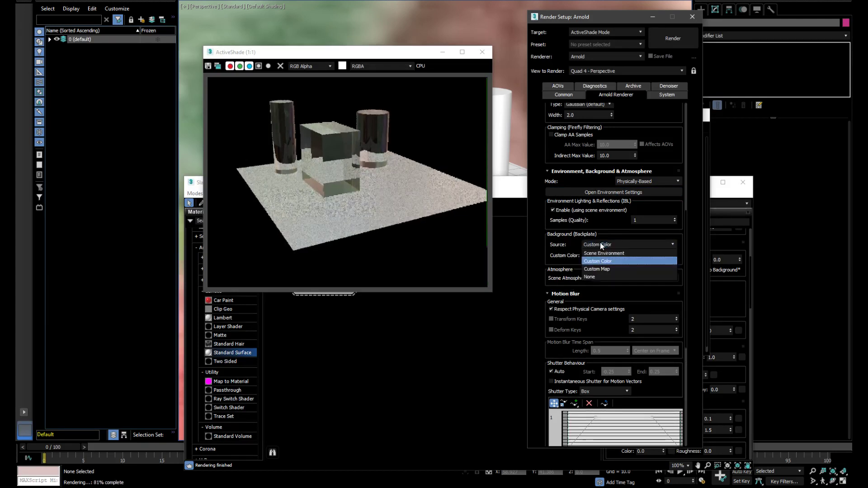
click(598, 254)
click(259, 66)
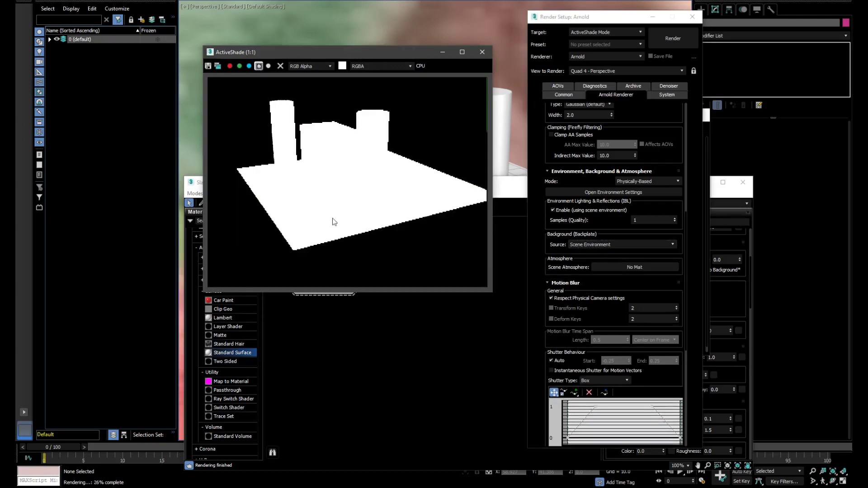
Try Custom Color as the background source, and set it to None for the ActiveShade alpha view.
click(612, 244)
click(600, 261)
click(609, 245)
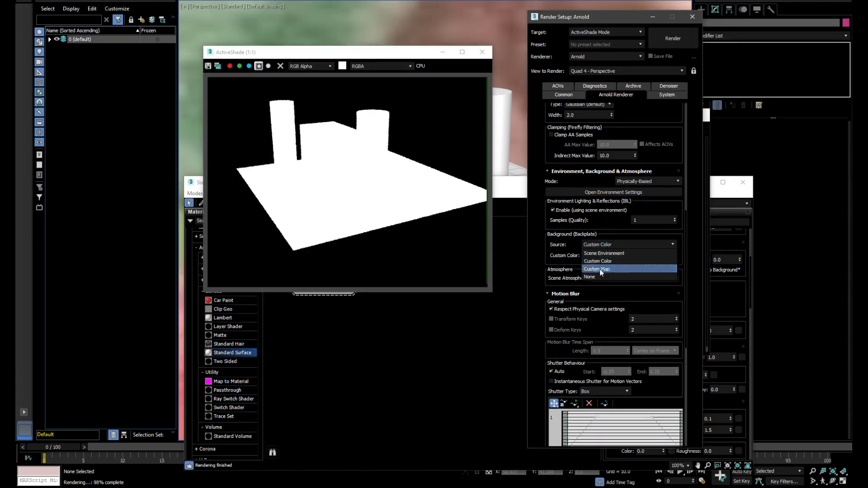
click(600, 274)
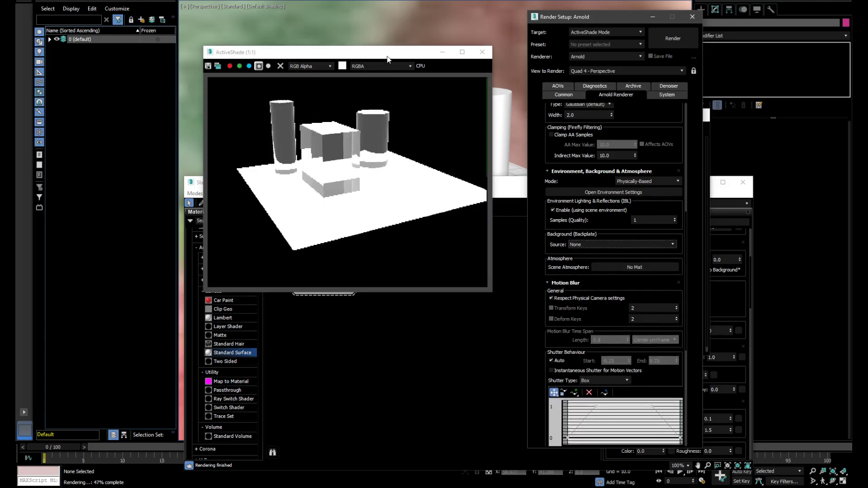
Arrange and resize the Slate Material Editor so it sits beside the ActiveShade render with both visible.
drag(387, 52, 246, 24)
click(480, 202)
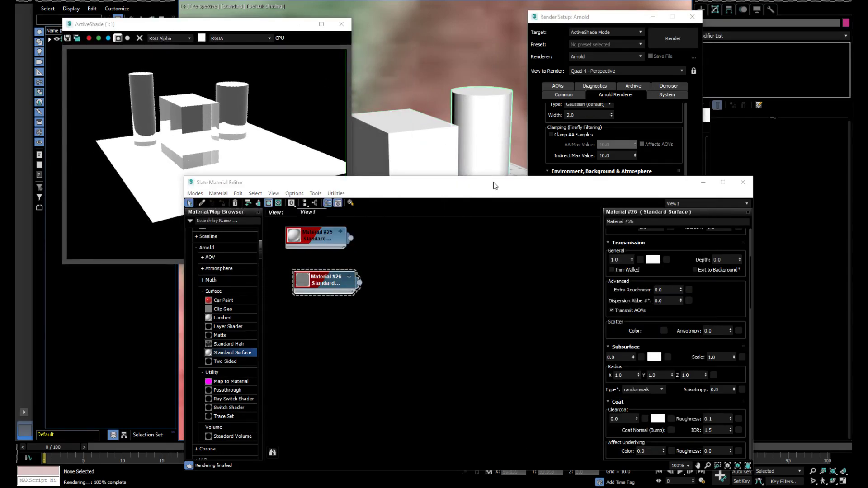
drag(492, 181, 576, 77)
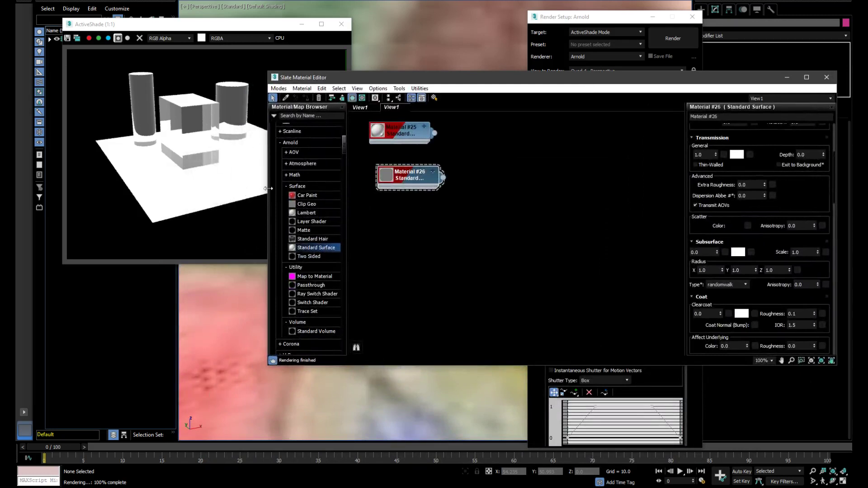
drag(265, 191, 346, 186)
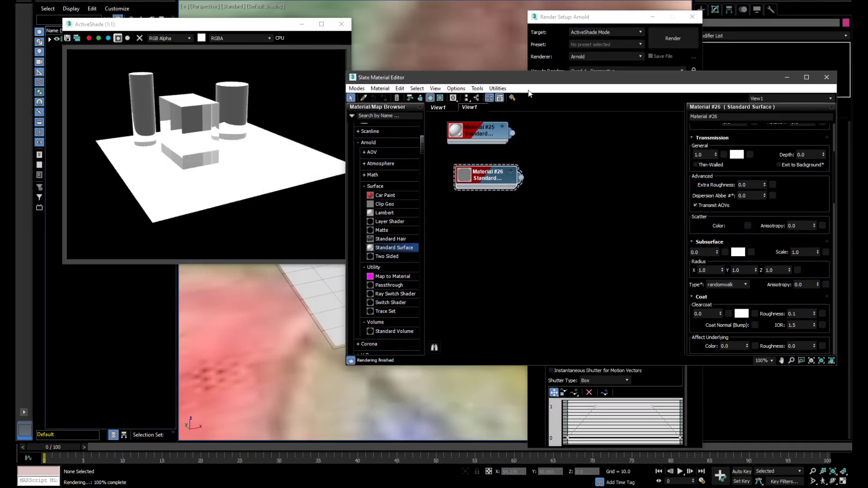
drag(545, 78, 539, 59)
Make sure Transmit AOVs is enabled in the transmission settings of Material #26.
drag(486, 154, 520, 187)
scroll(733, 221, down, 2)
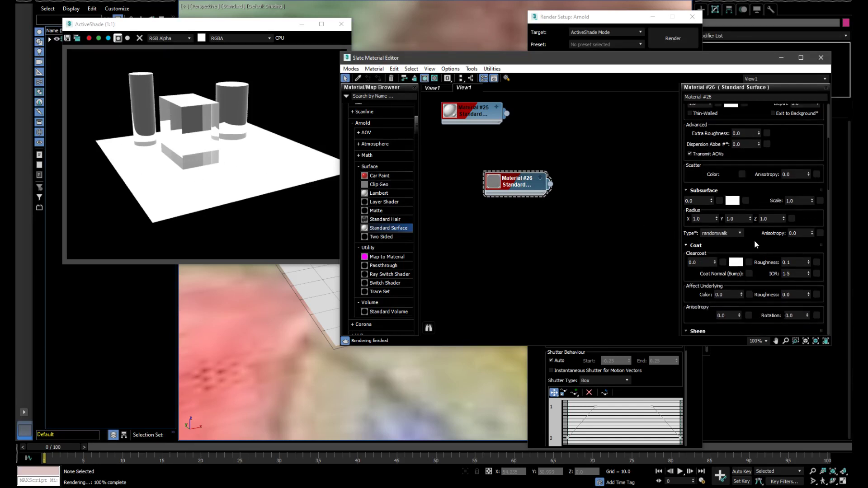
drag(755, 240, 753, 317)
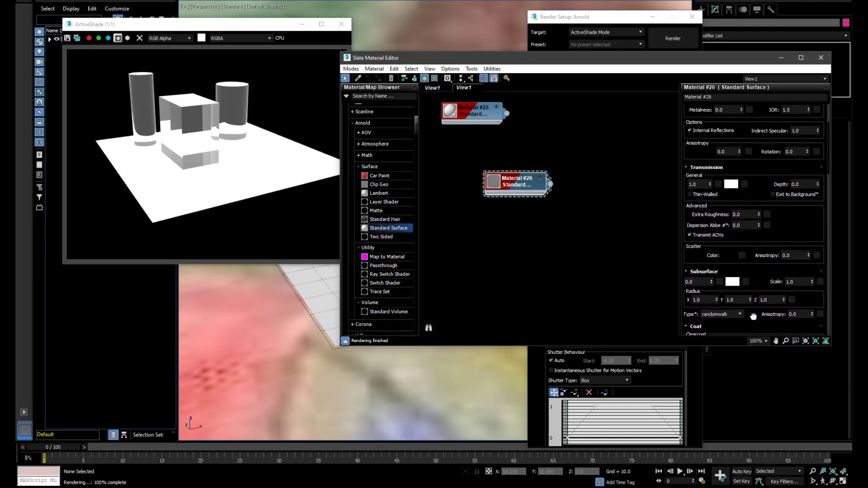
click(707, 235)
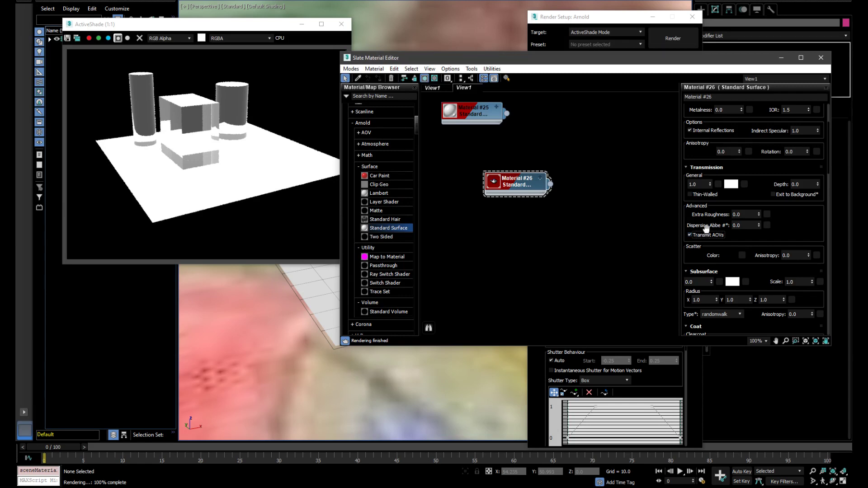
Check the background source beside the material's transmission settings, keep it at None, and return the material editor beside the render.
drag(722, 60, 329, 81)
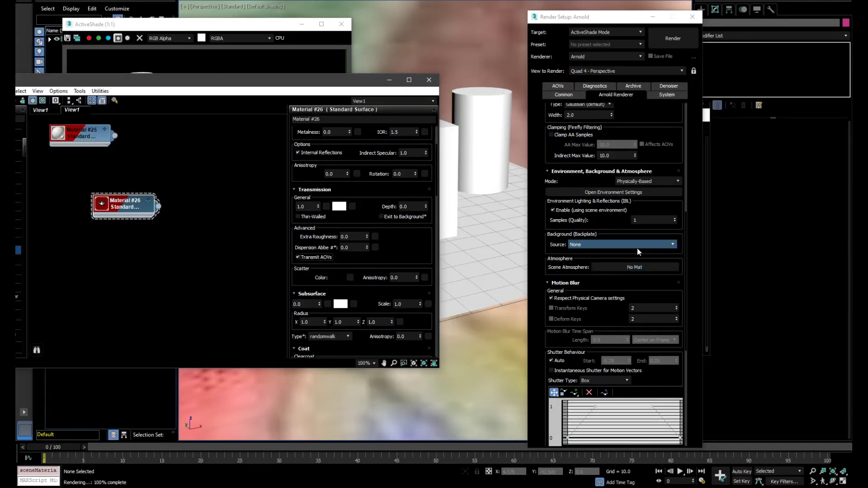
click(610, 245)
click(595, 244)
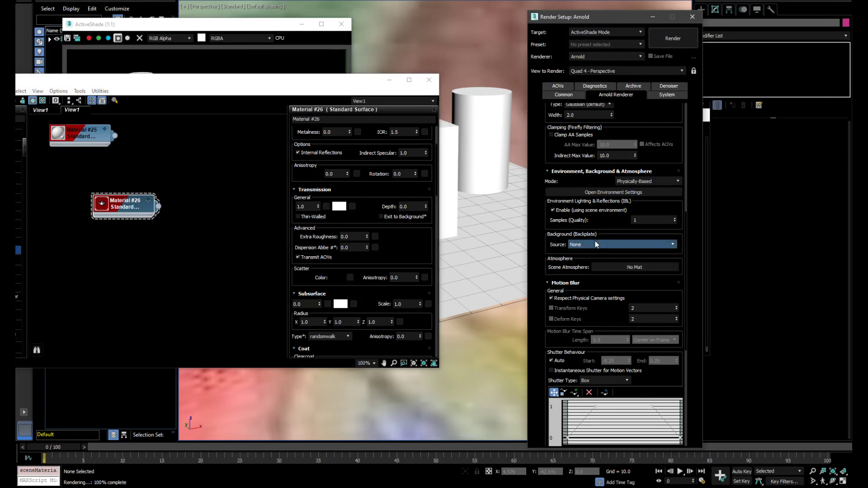
drag(325, 84, 629, 163)
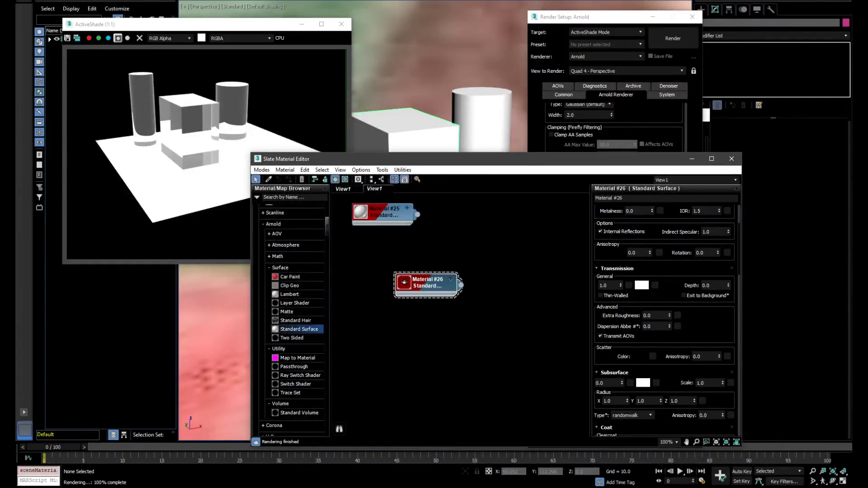